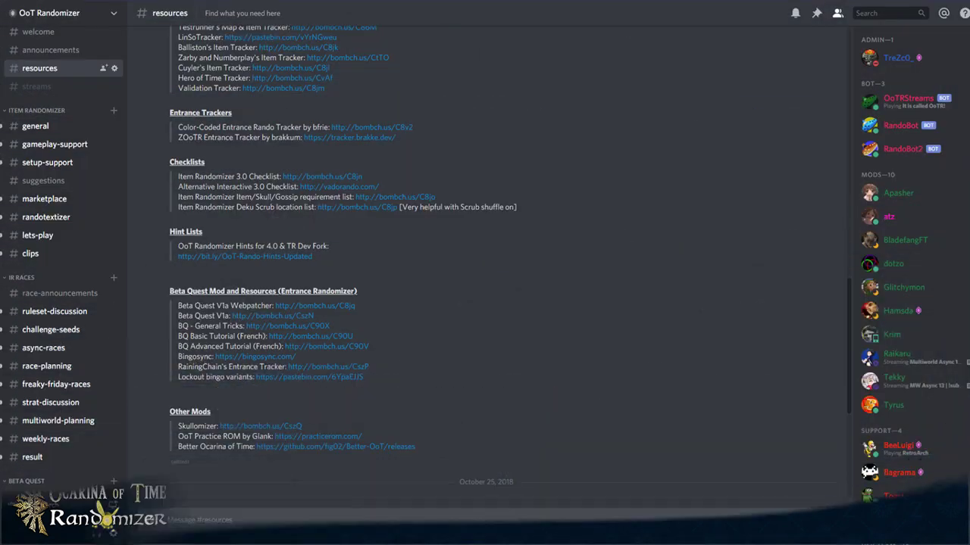
Review the Emulators and Console Support links in the resources channel, including the 1.0 USA ROM and Virtual Console/Wii entries
scroll(402, 227, "up", 20)
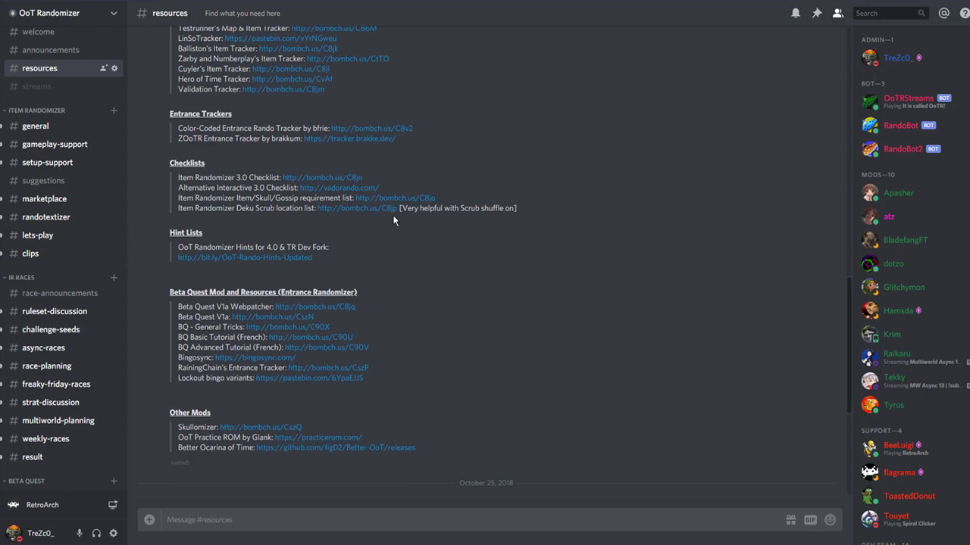
scroll(272, 263, "down", 3)
scroll(228, 303, "down", 8)
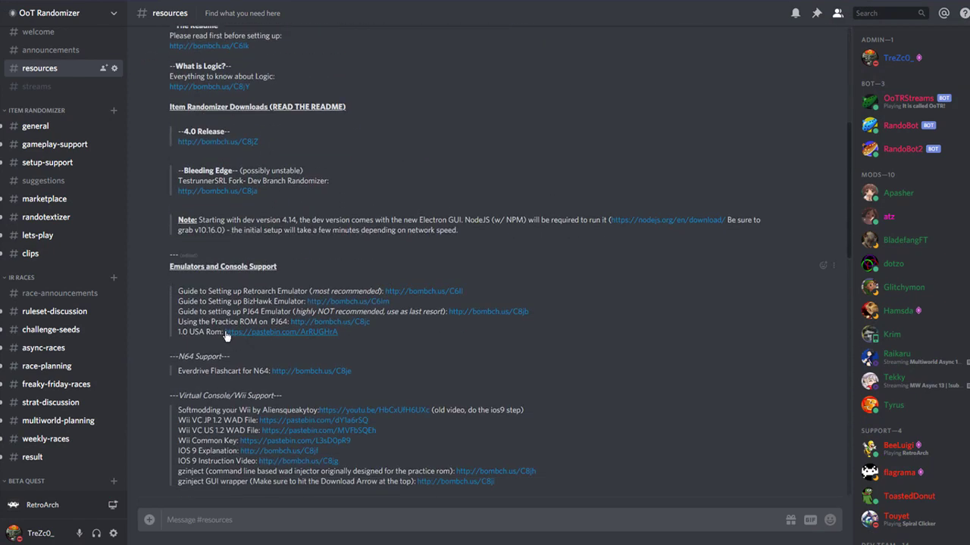
scroll(186, 333, "down", 2)
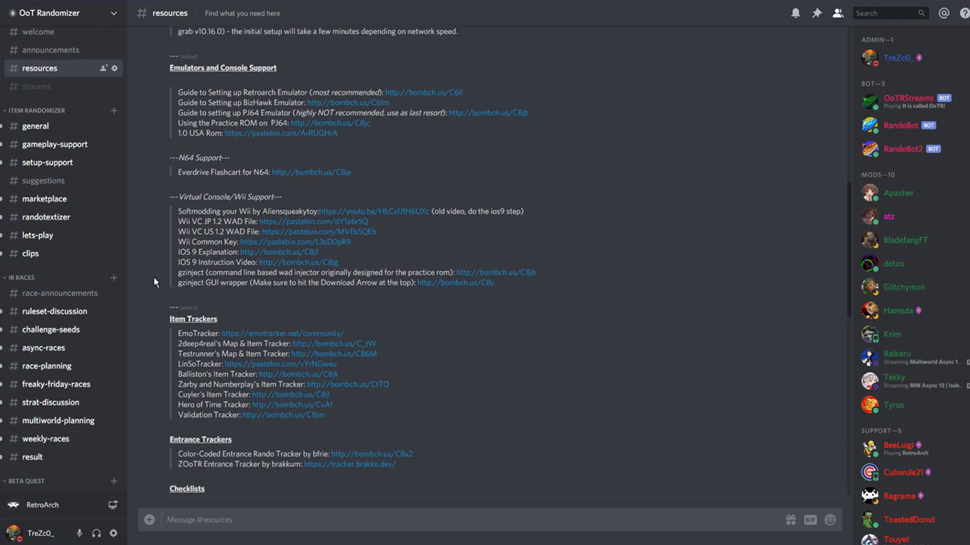
scroll(175, 250, "up", 3)
left_click_drag(160, 222, 502, 243)
left_click(502, 242)
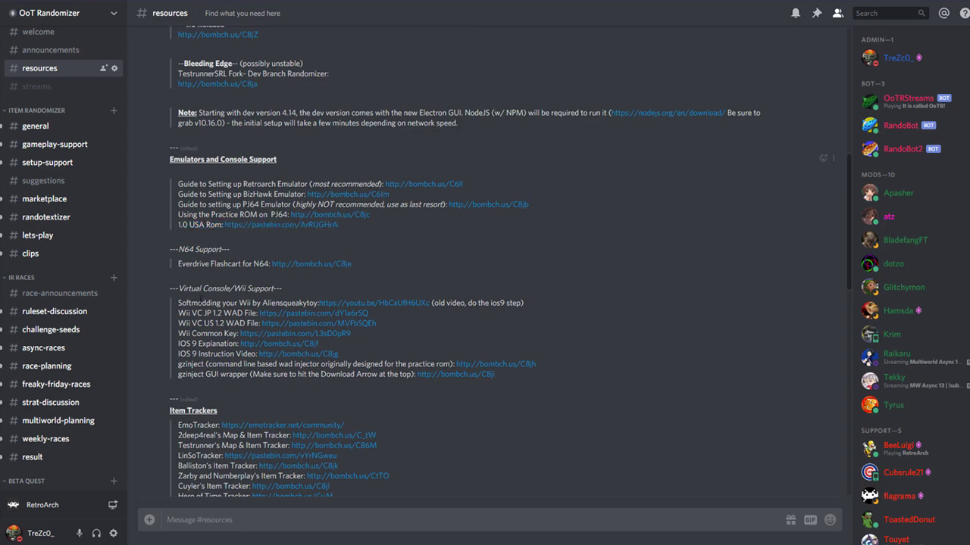
left_click_drag(157, 314, 486, 346)
left_click(714, 308)
Look over the Item Trackers, Entrance Trackers and Checklists links and view RandoBot's profile card
scroll(708, 285, "down", 3)
scroll(621, 241, "down", 2)
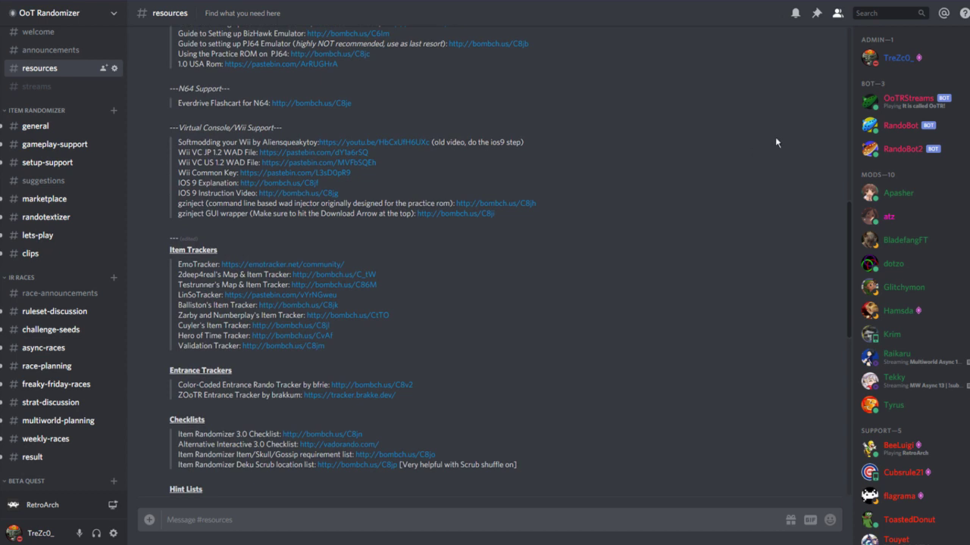
left_click(900, 125)
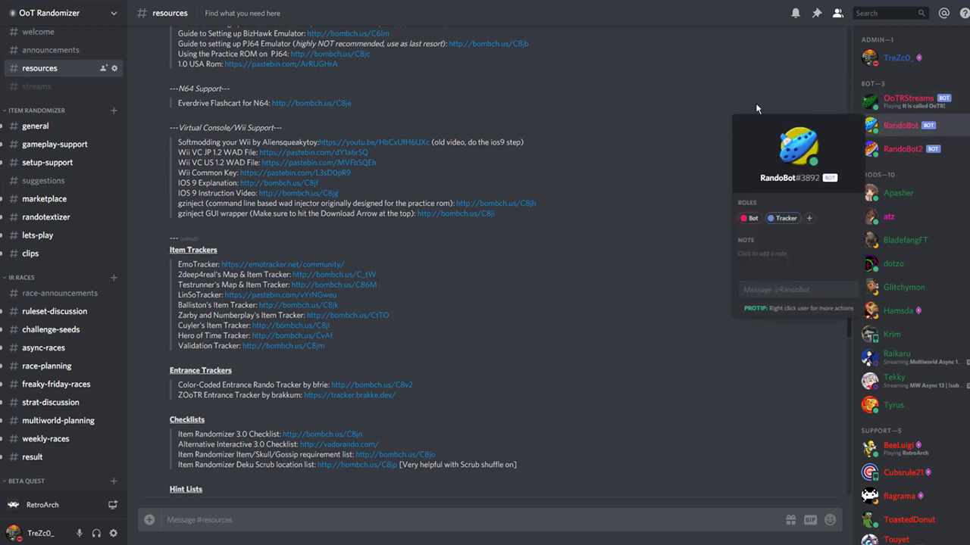
left_click(657, 118)
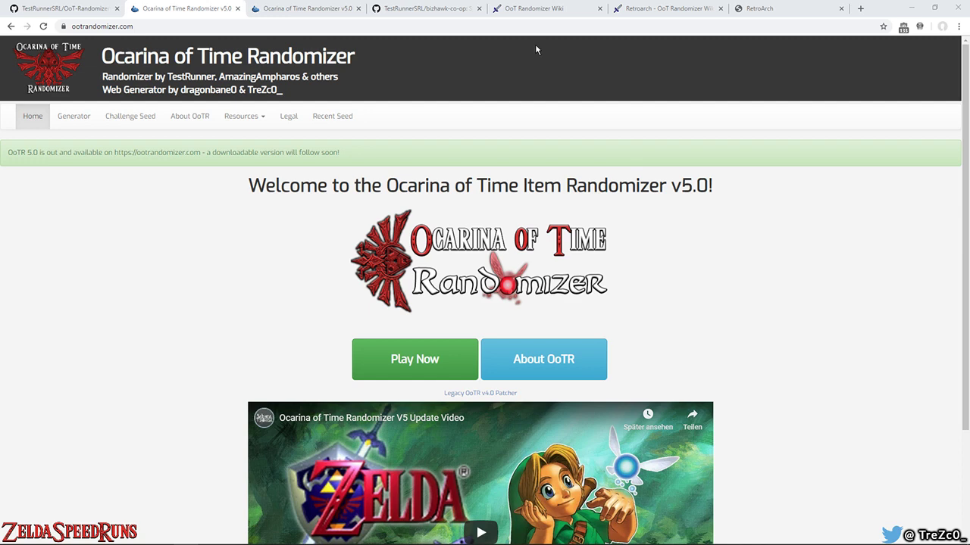
Switch to the web browser and look over the Ocarina of Time Randomizer v5.0 home page
scroll(202, 232, "down", 2)
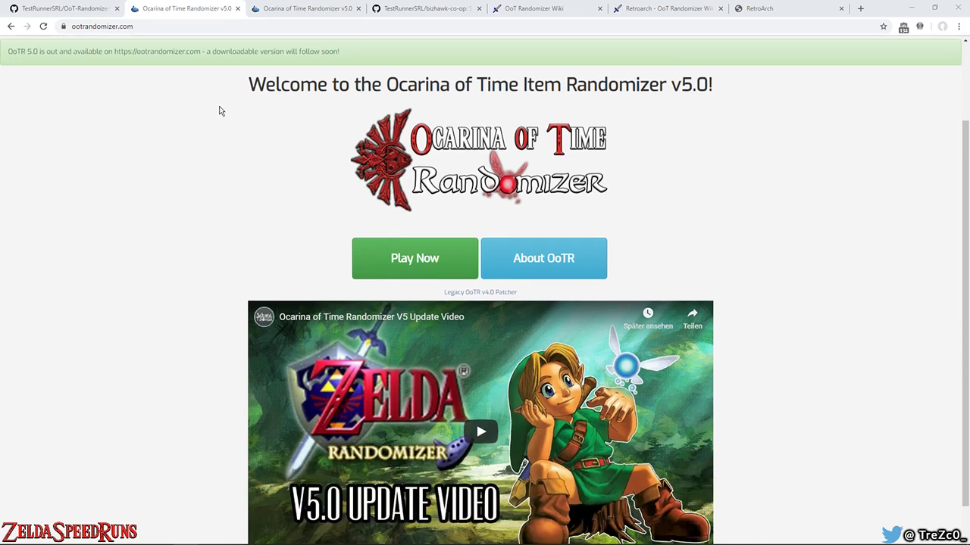
scroll(223, 98, "down", 1)
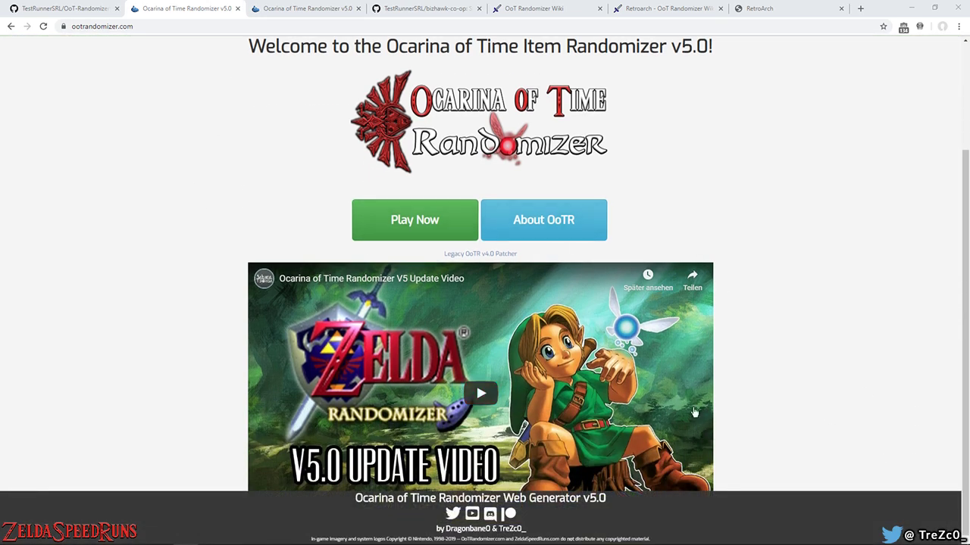
scroll(299, 228, "up", 2)
scroll(299, 227, "up", 1)
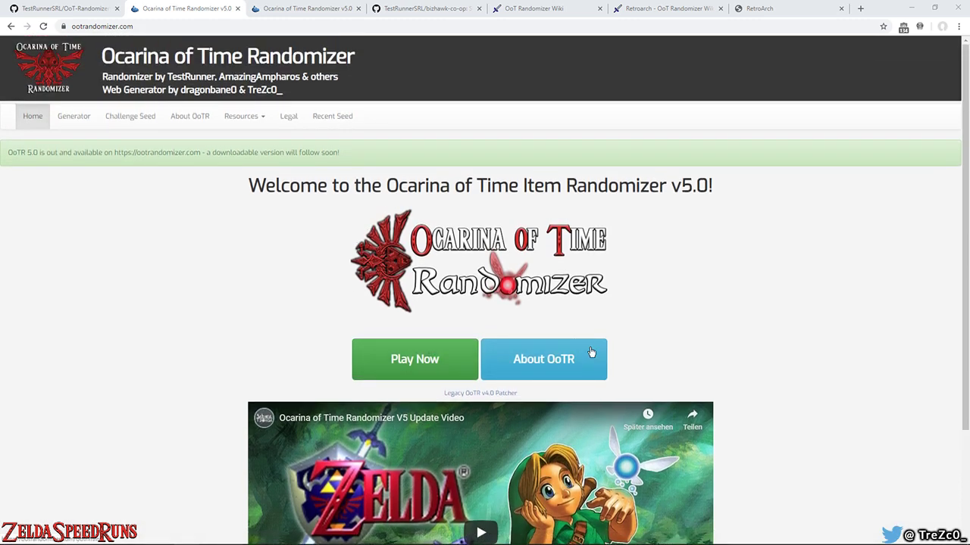
Go to the already open v5.0 seed generator page, read its usage instructions and system recommendations, and collapse them
left_click(322, 7)
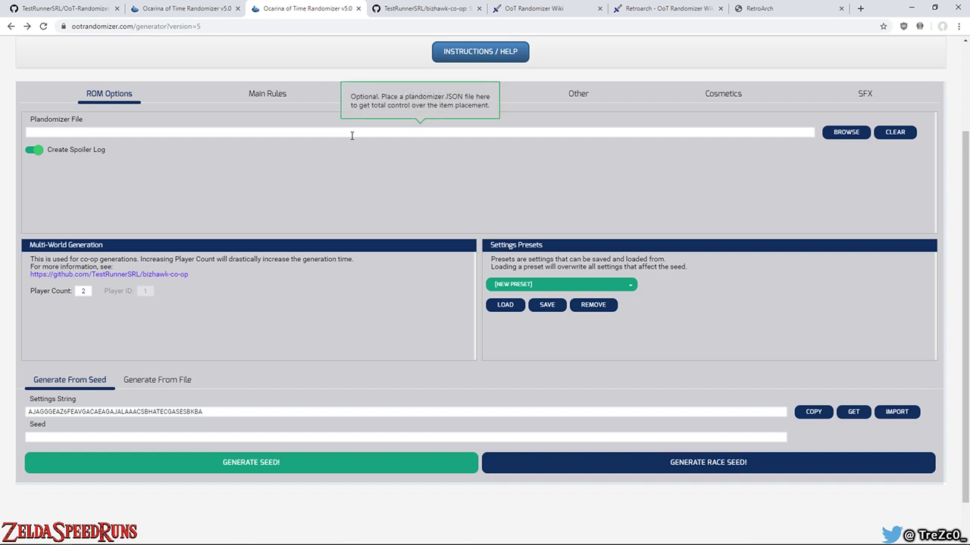
scroll(351, 135, "up", 3)
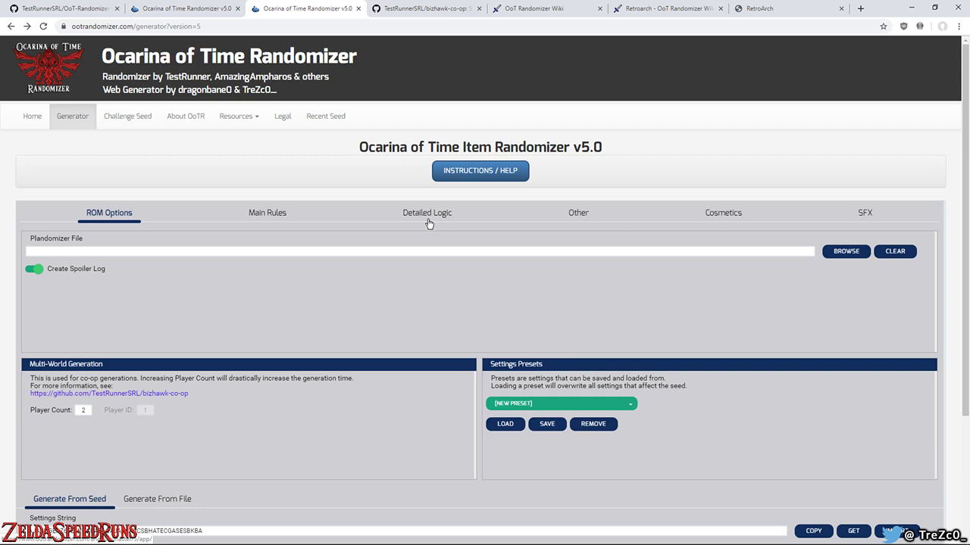
left_click(514, 165)
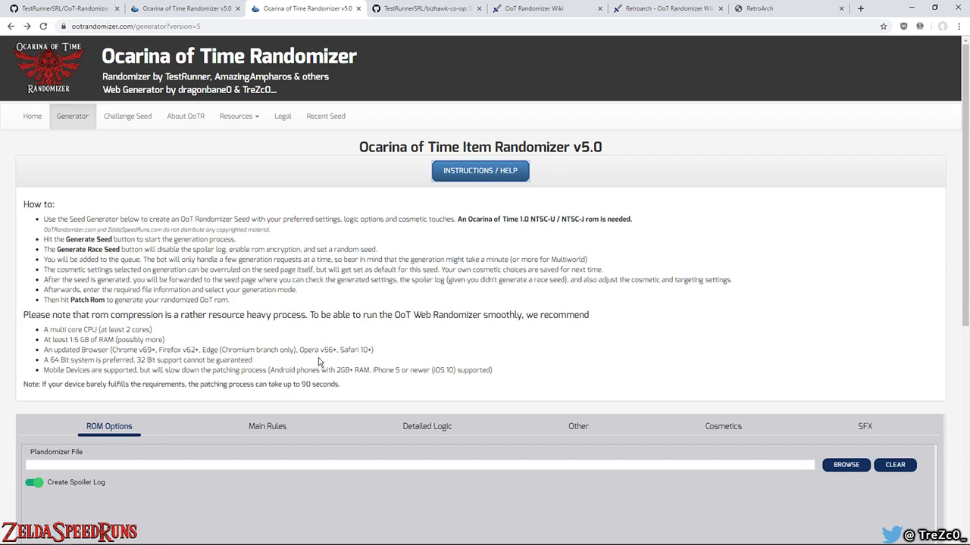
triple_click(540, 380)
left_click_drag(540, 381, 324, 269)
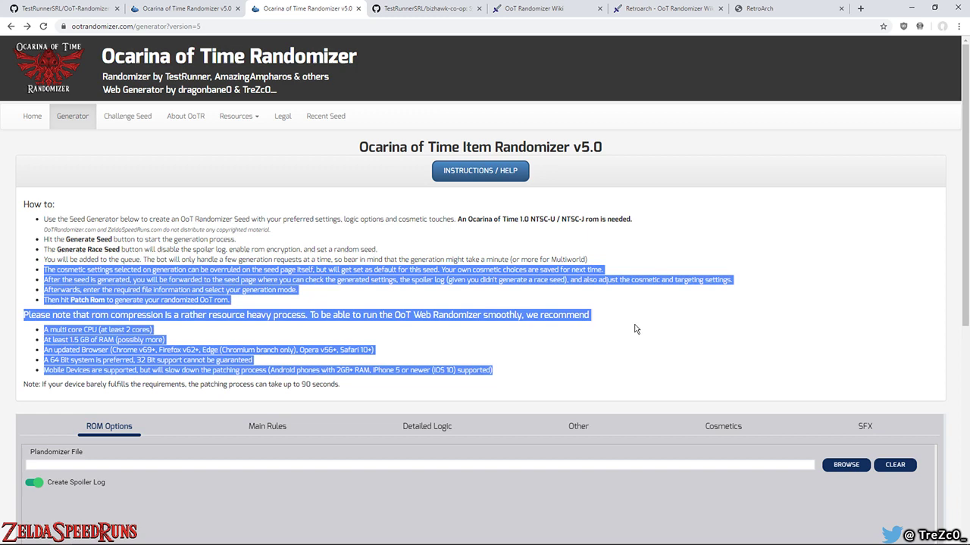
left_click(485, 176)
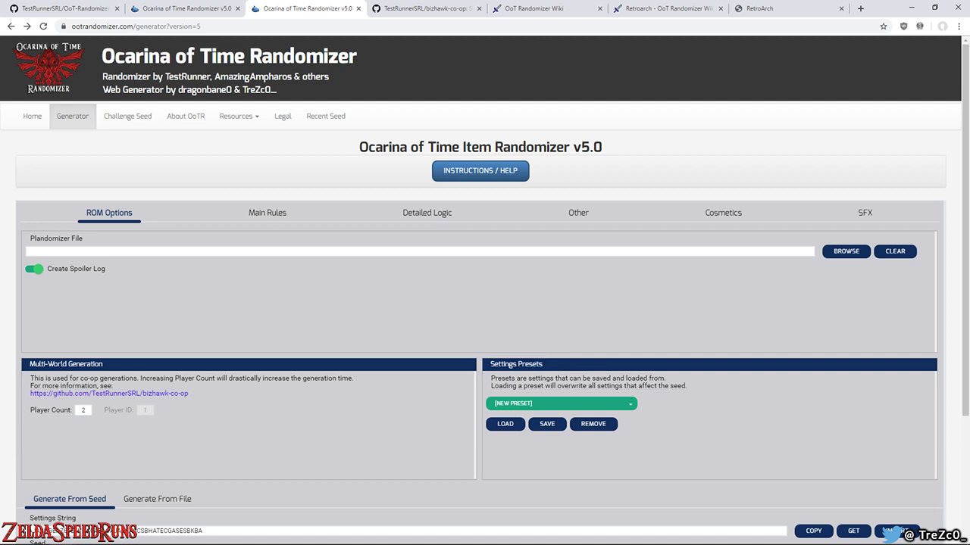
Examine the available settings presets in the ROM options without choosing a different one
mouse_move(162, 535)
scroll(443, 288, "down", 2)
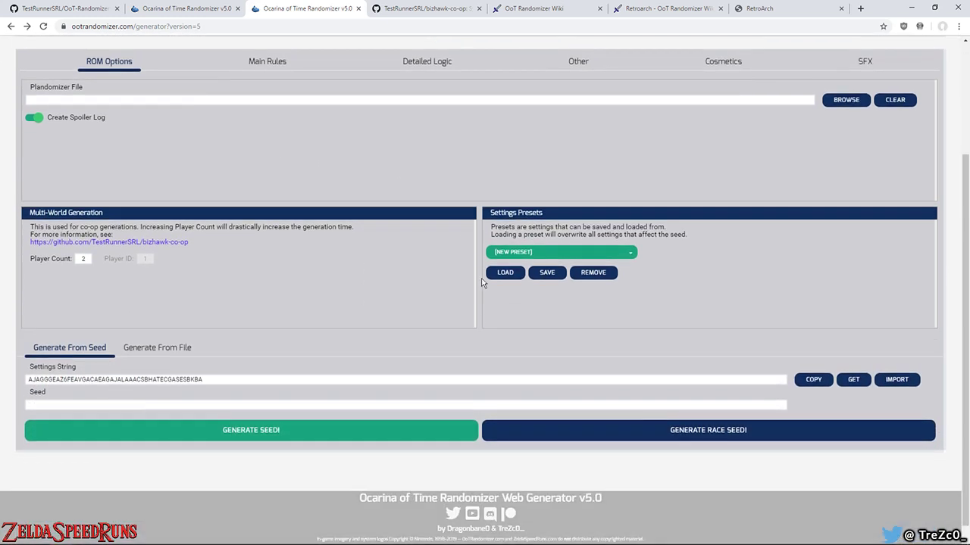
left_click(557, 252)
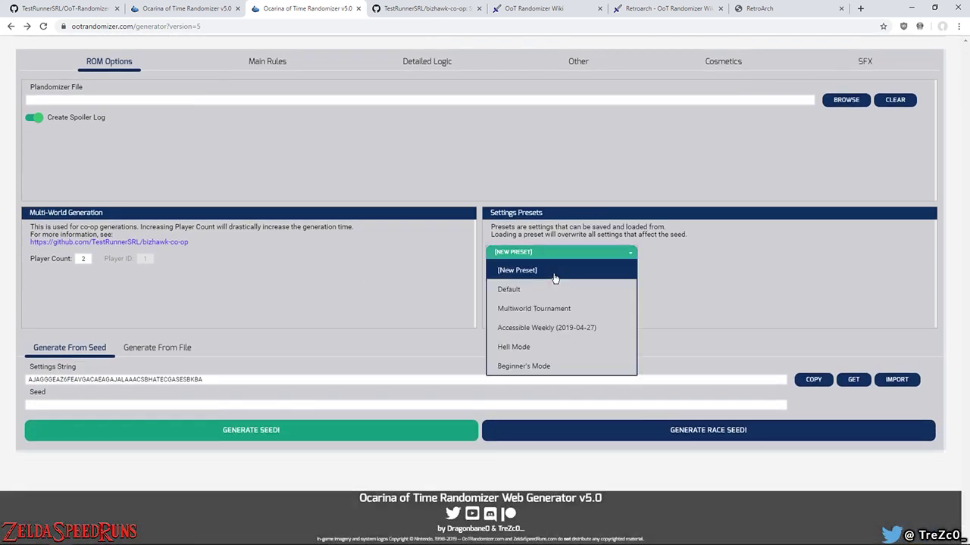
left_click(561, 252)
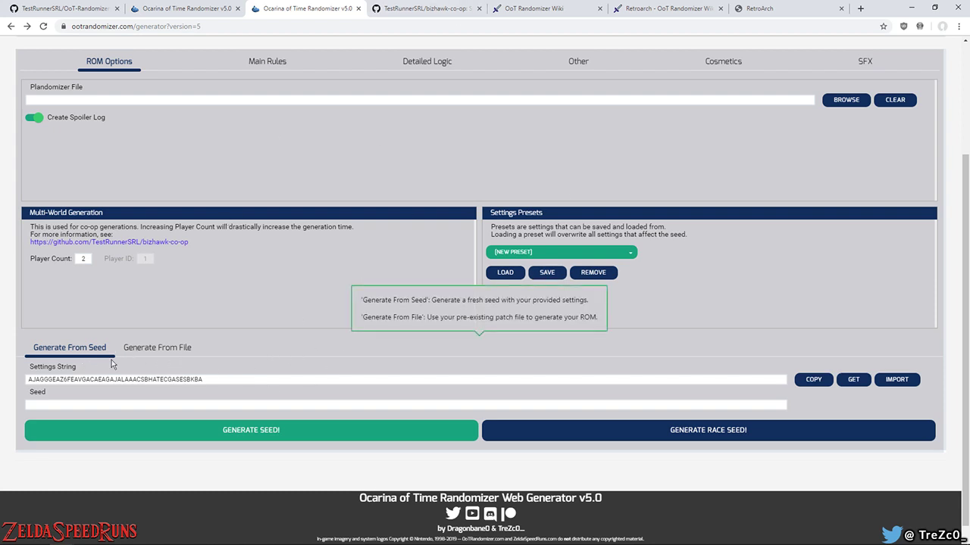
Examine the Generate From File patching options and return to Generate From Seed
scroll(664, 474, "down", 1)
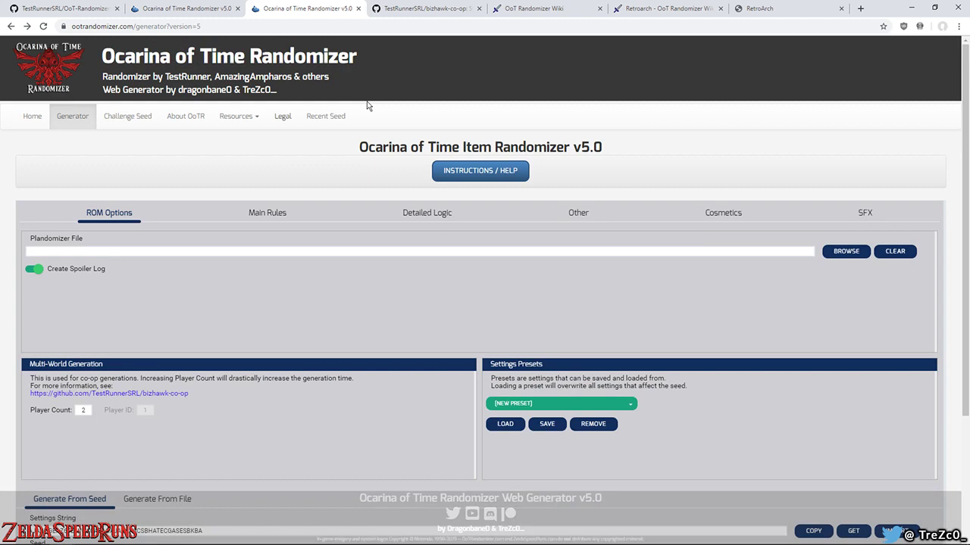
scroll(914, 177, "down", 3)
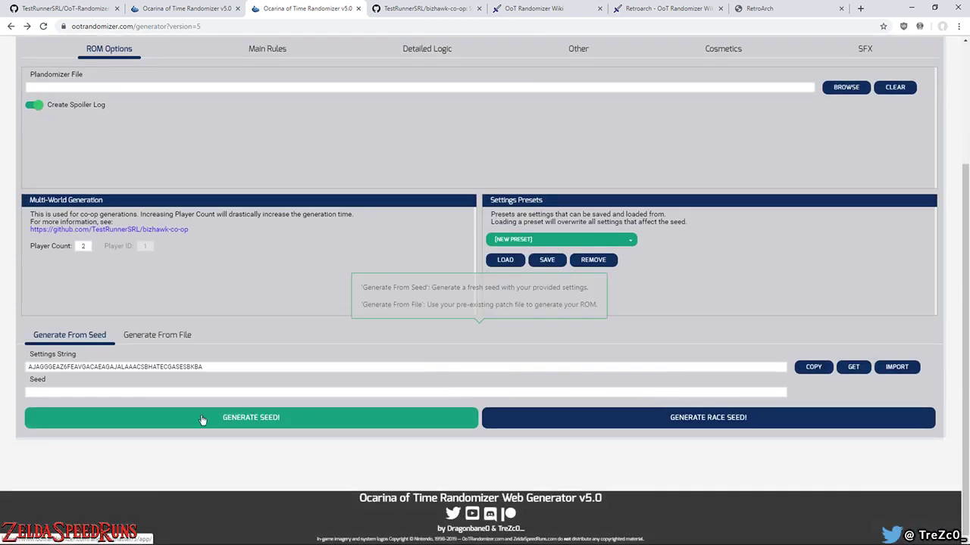
left_click(157, 334)
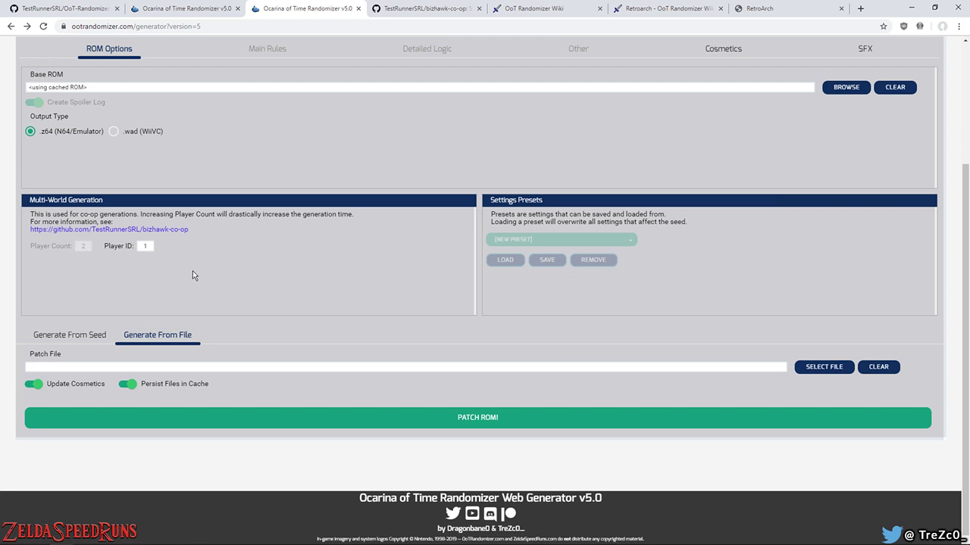
left_click(97, 334)
scroll(221, 234, "up", 2)
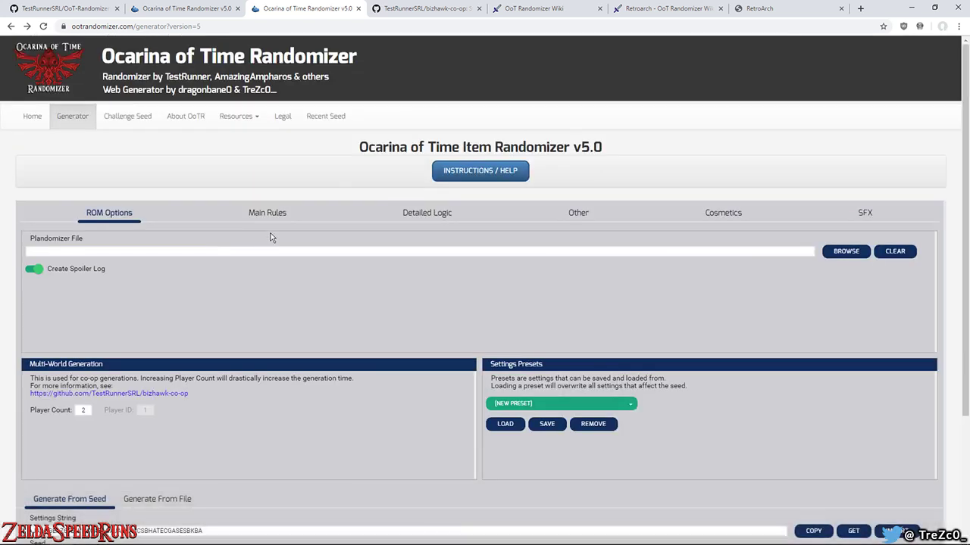
Display the Main Rules settings and look over the Open, World, Shuffle and Shuffle Dungeon Items groups
left_click(276, 215)
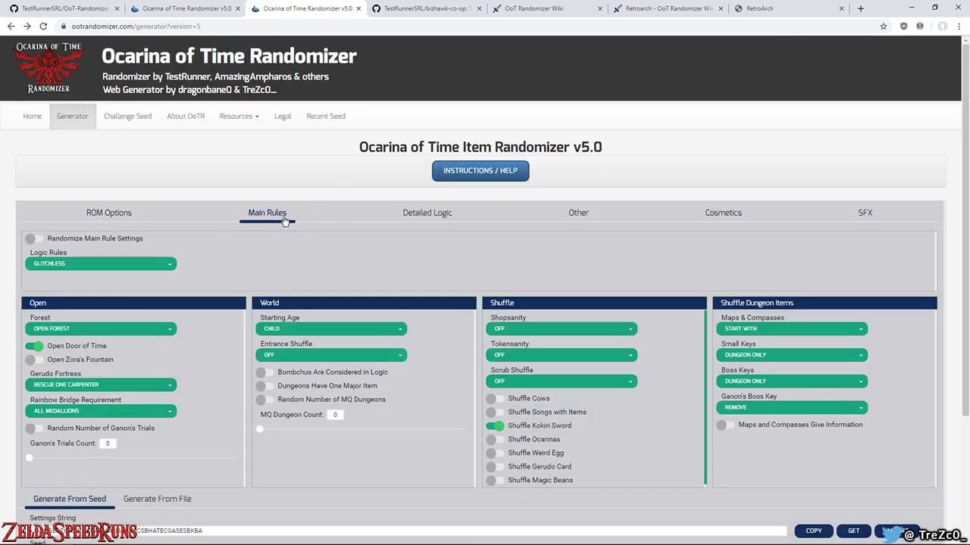
scroll(643, 397, "down", 3)
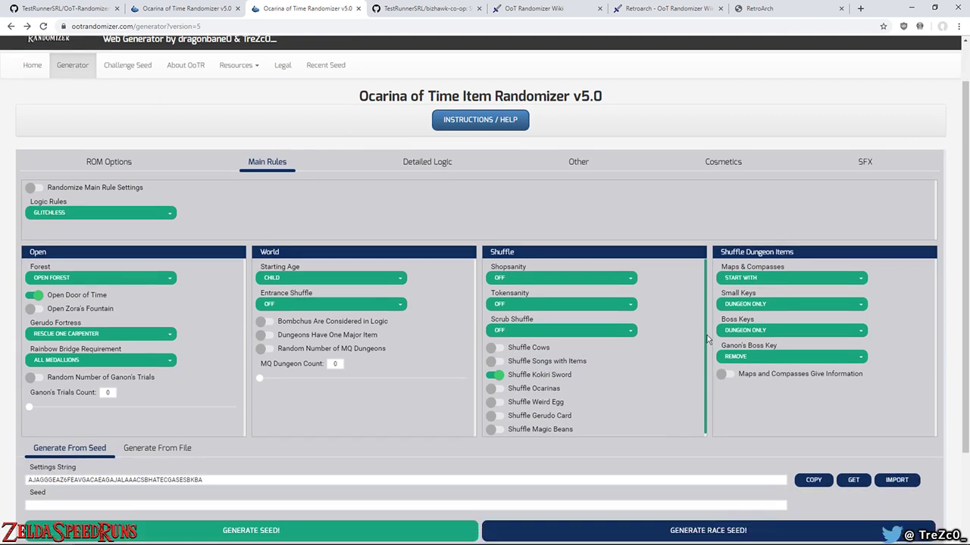
scroll(698, 327, "down", 1)
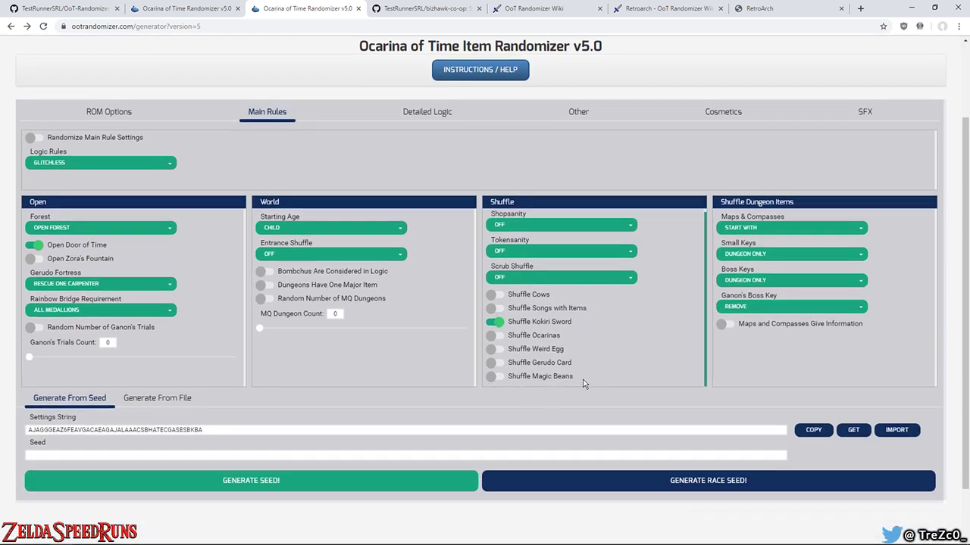
scroll(424, 390, "up", 2)
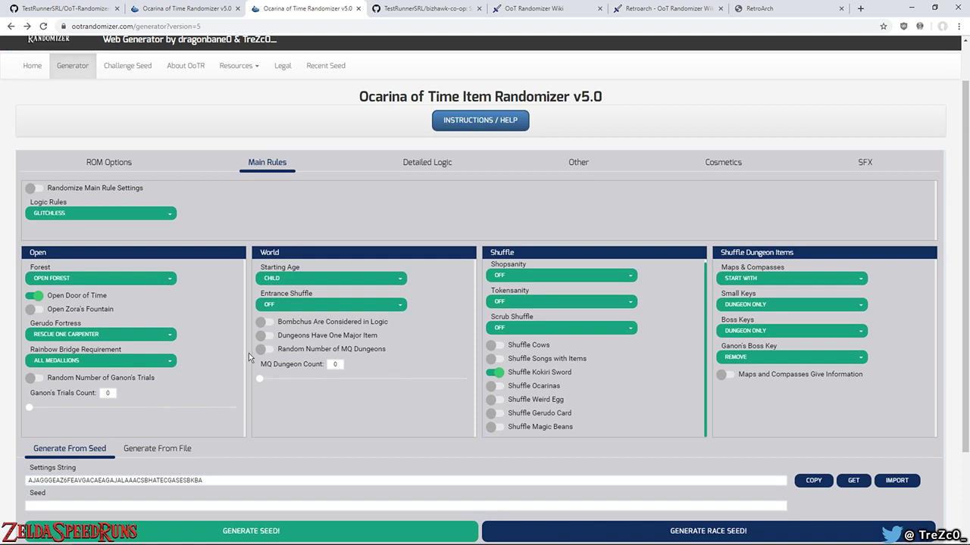
Review the Rainbow Bridge Requirement choices, keeping All Medallions selected
left_click(146, 363)
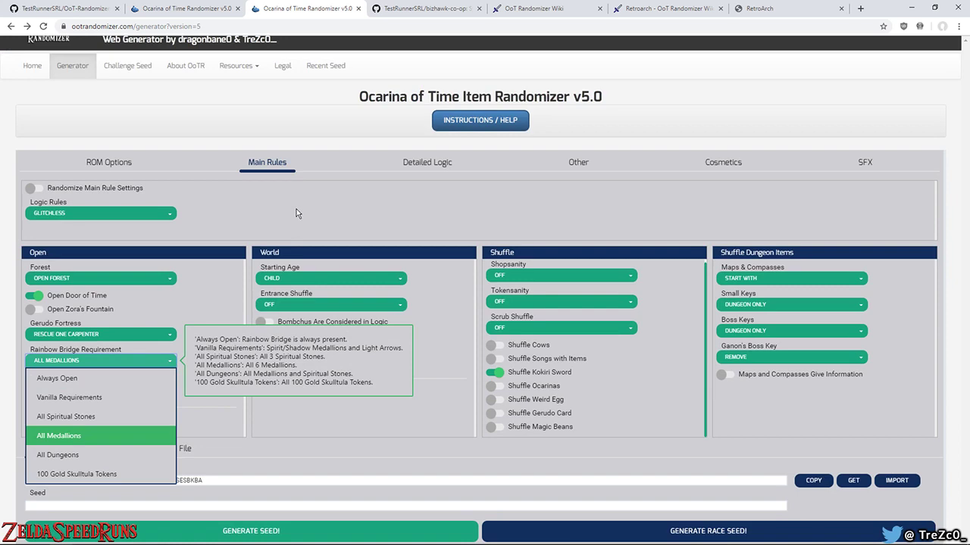
key("Down")
key("Up")
key("Return")
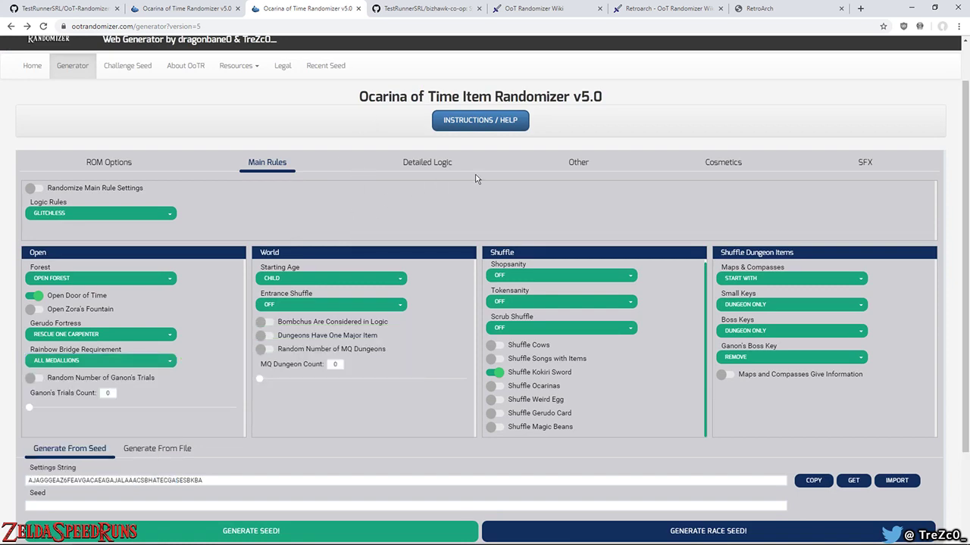
Review the available choices for Ganon's Boss Key and Entrance Shuffle without changing either setting
scroll(607, 340, "down", 3)
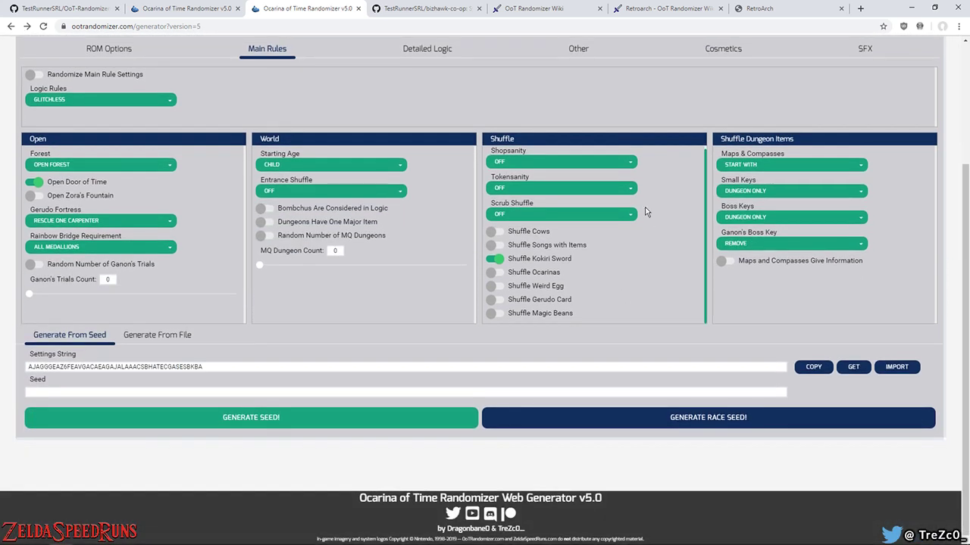
left_click(781, 243)
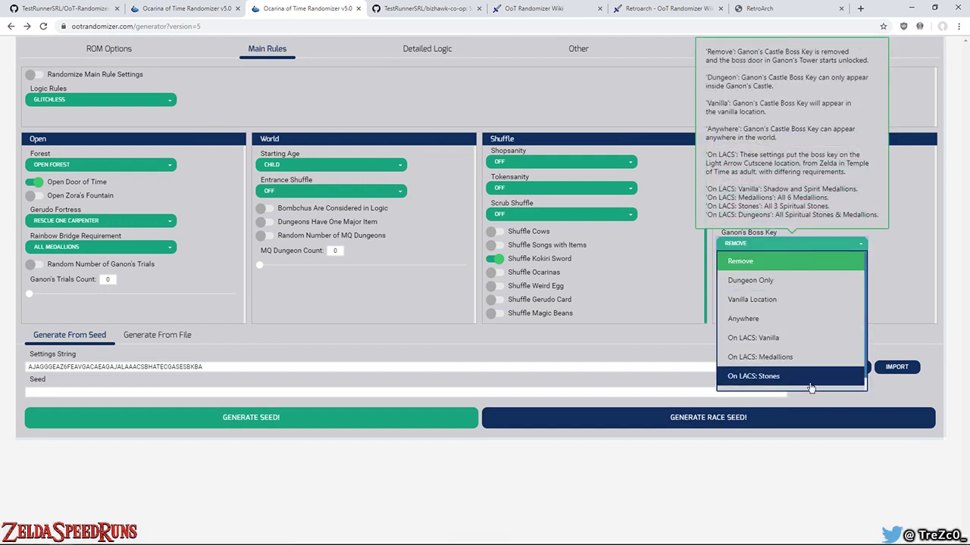
left_click(409, 357)
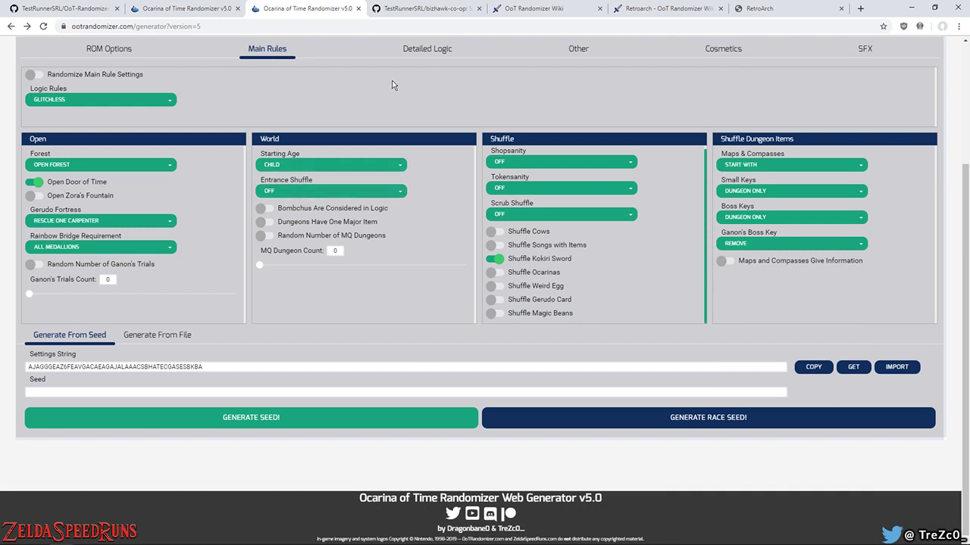
left_click(350, 191)
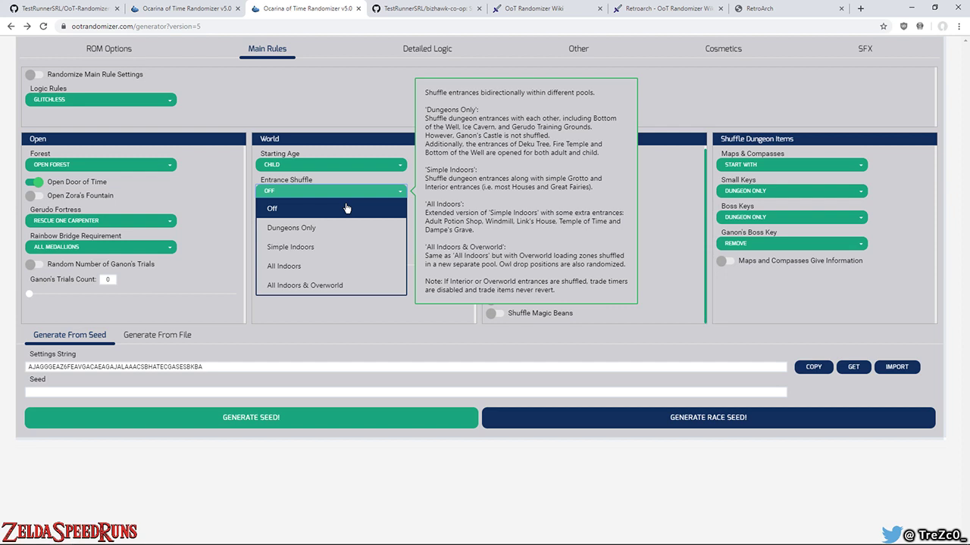
left_click(373, 303)
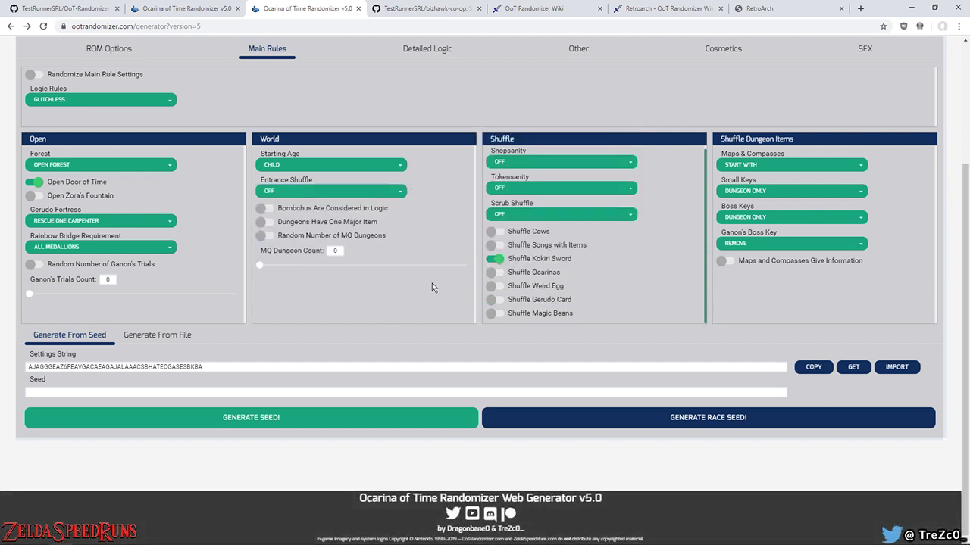
Turn on Randomize Main Rule Settings and switch it back off
left_click(34, 75)
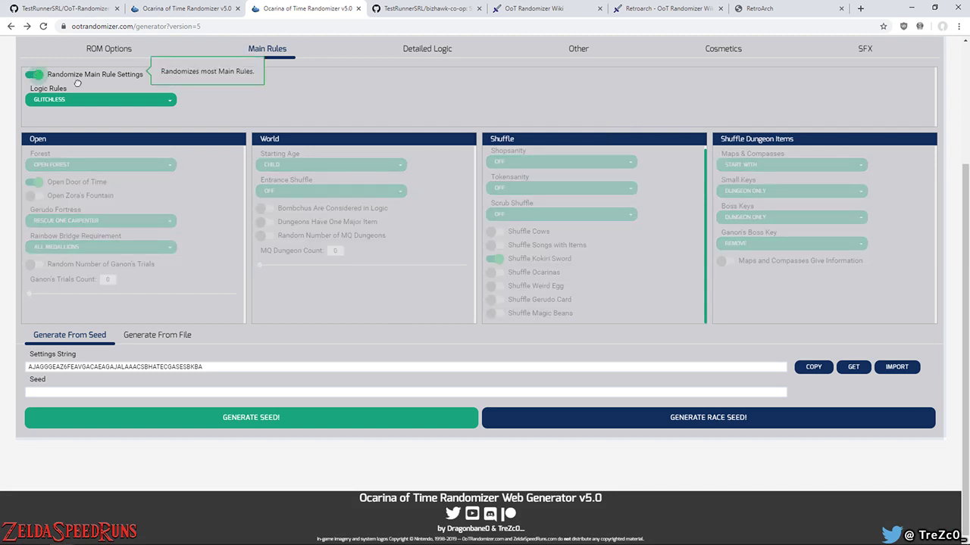
left_click(35, 75)
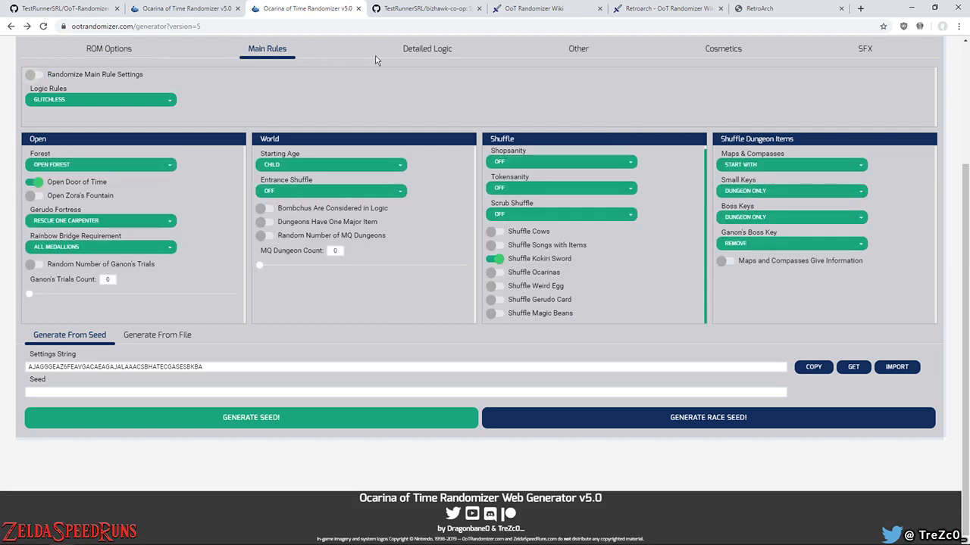
Display the Detailed Logic settings and look through the locations that can be excluded
left_click(434, 53)
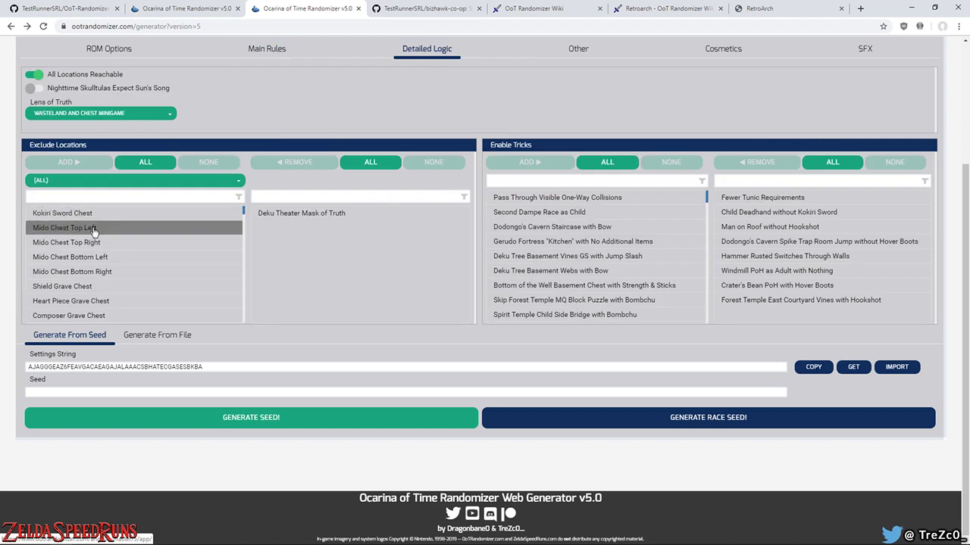
scroll(132, 271, "down", 10)
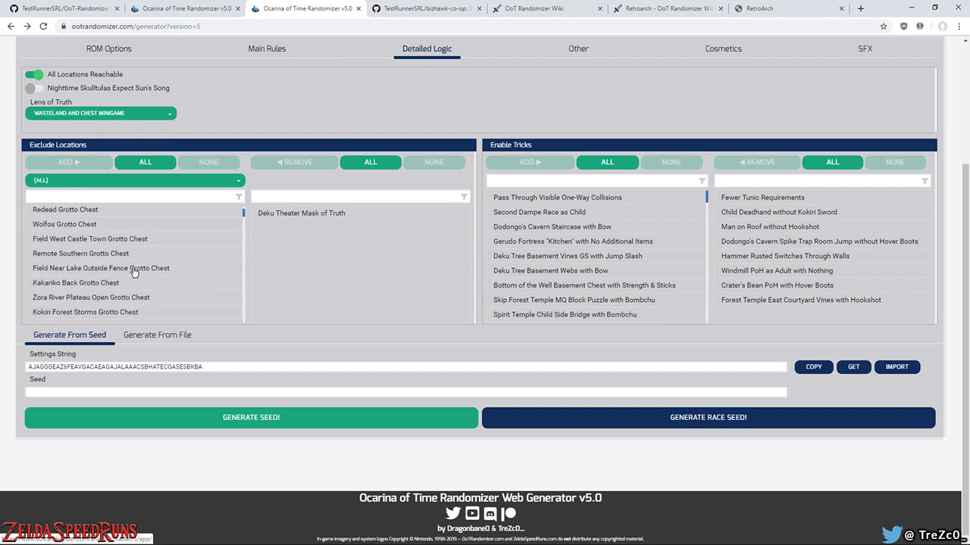
scroll(137, 277, "down", 3)
scroll(131, 258, "down", 4)
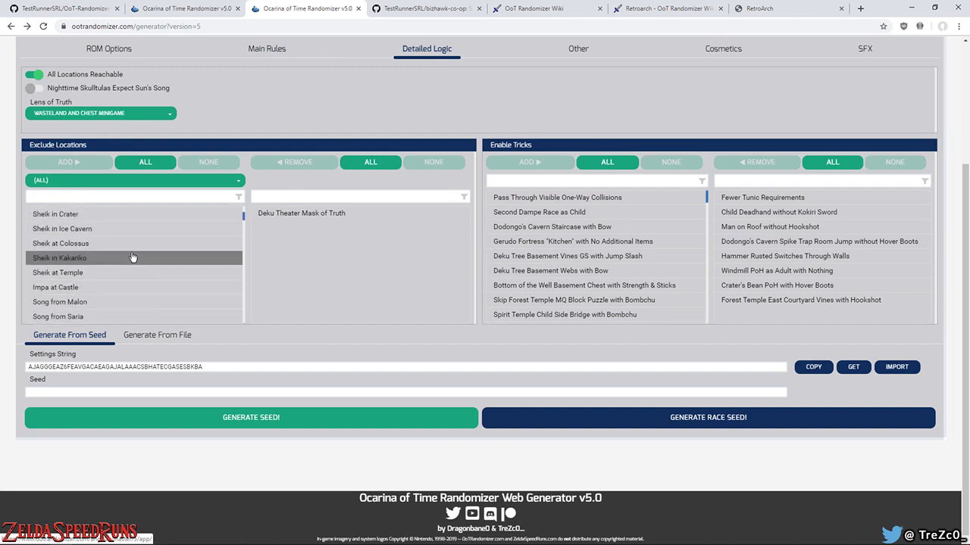
scroll(131, 255, "up", 4)
scroll(132, 258, "up", 8)
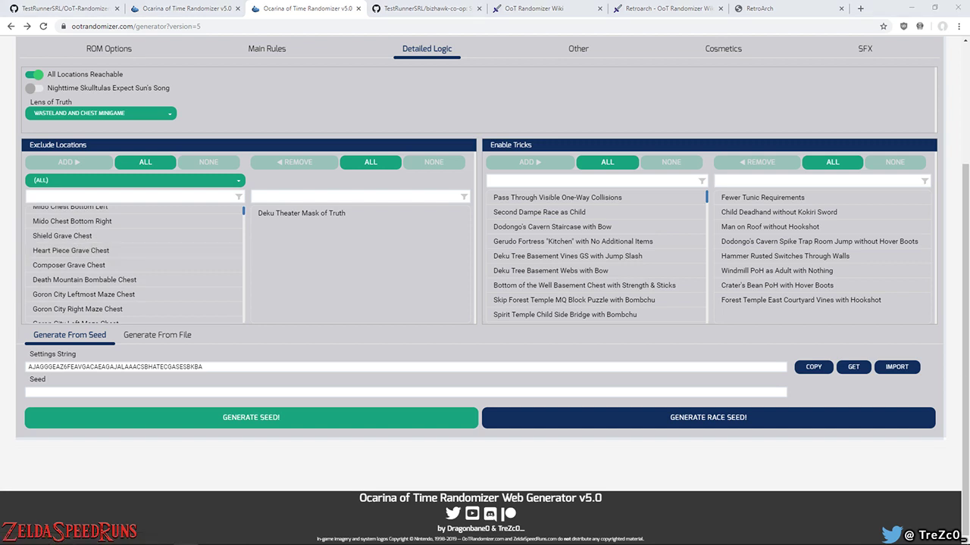
Enable the first three available tricks, from Pass Through Visible One-Way Collisions to Dodongo's Cavern Staircase with Bow
mouse_move(309, 383)
left_click(605, 205)
scroll(602, 208, "down", 5)
scroll(552, 219, "up", 5)
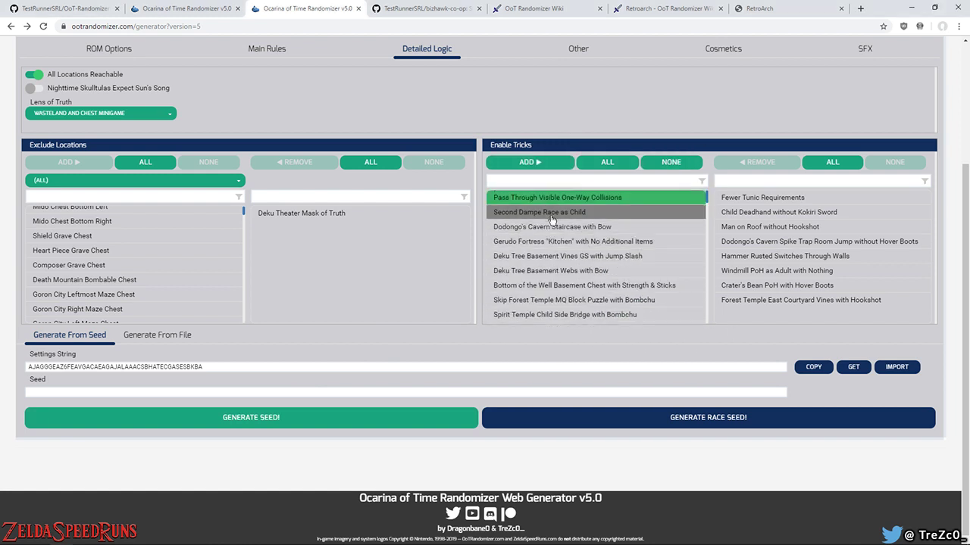
left_click(553, 162)
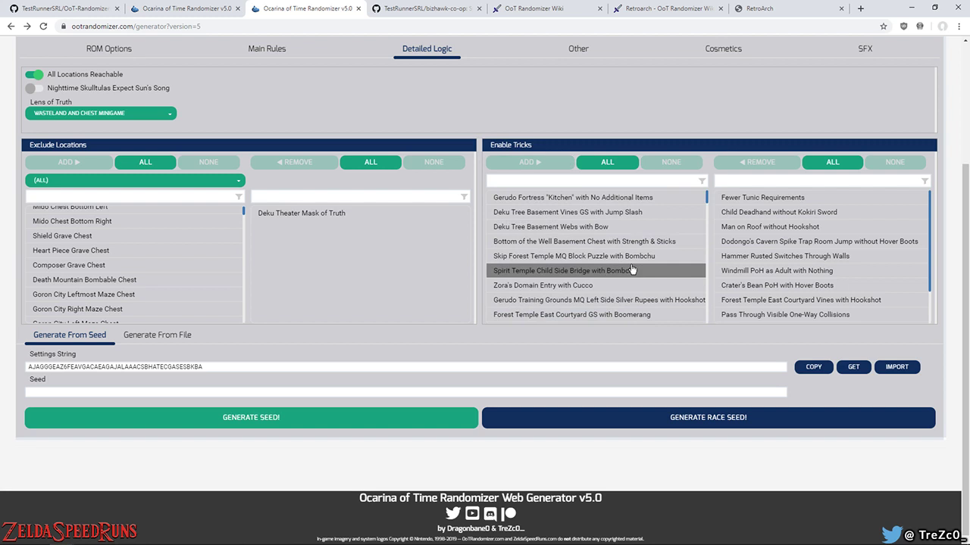
Remove all enabled tricks, enable every available trick at once, and clear the enabled list again
left_click(834, 163)
left_click(757, 162)
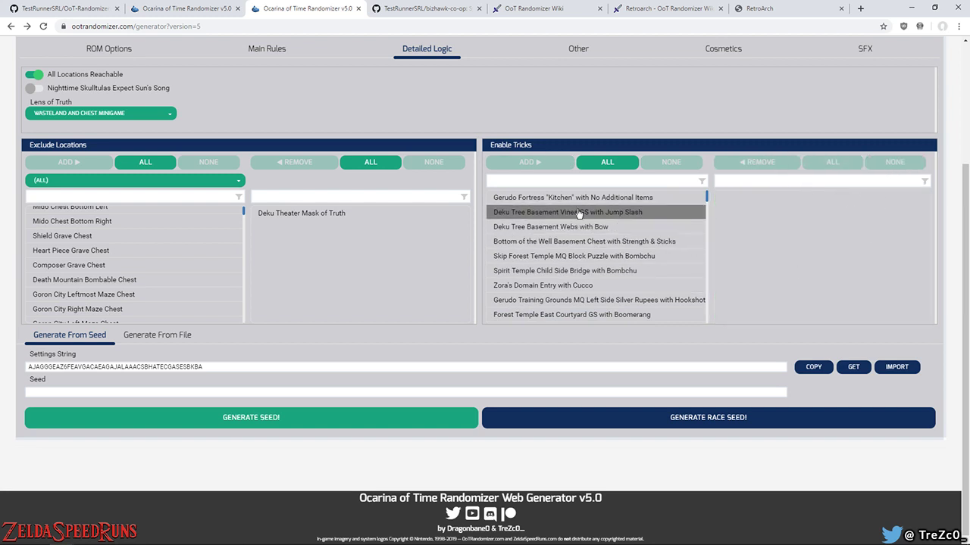
left_click(607, 162)
left_click(528, 162)
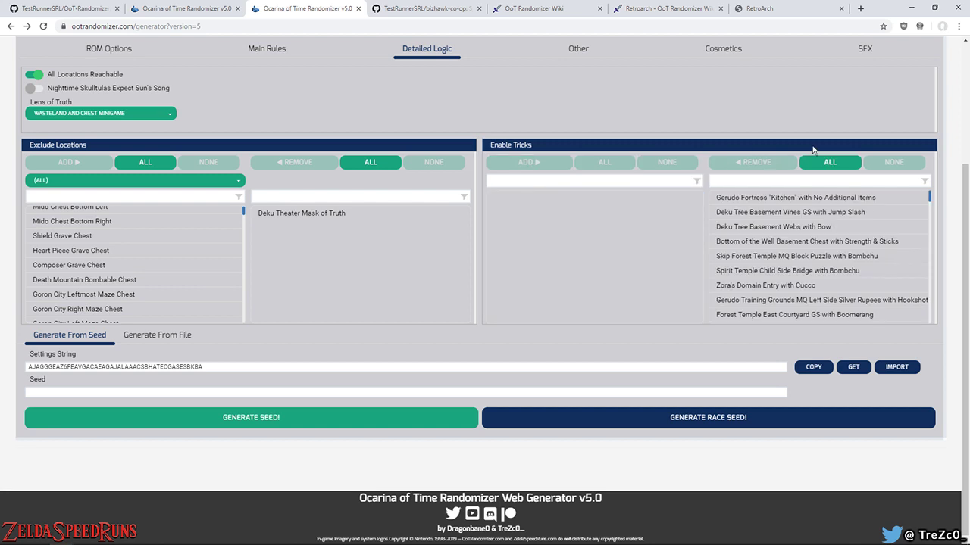
left_click(851, 166)
left_click(762, 163)
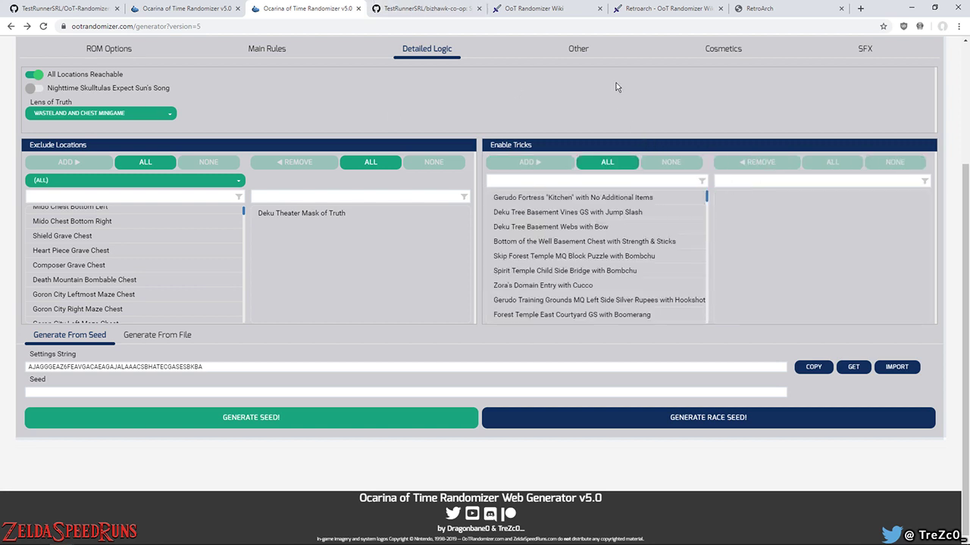
Look over the Other and Cosmetics settings, switching Randomize All Cosmetics on and back off
left_click(577, 50)
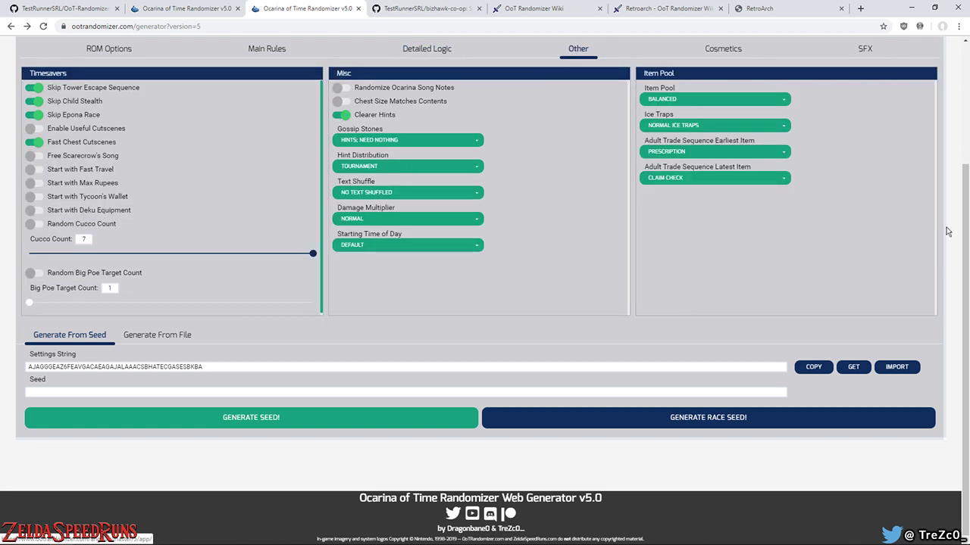
left_click(728, 50)
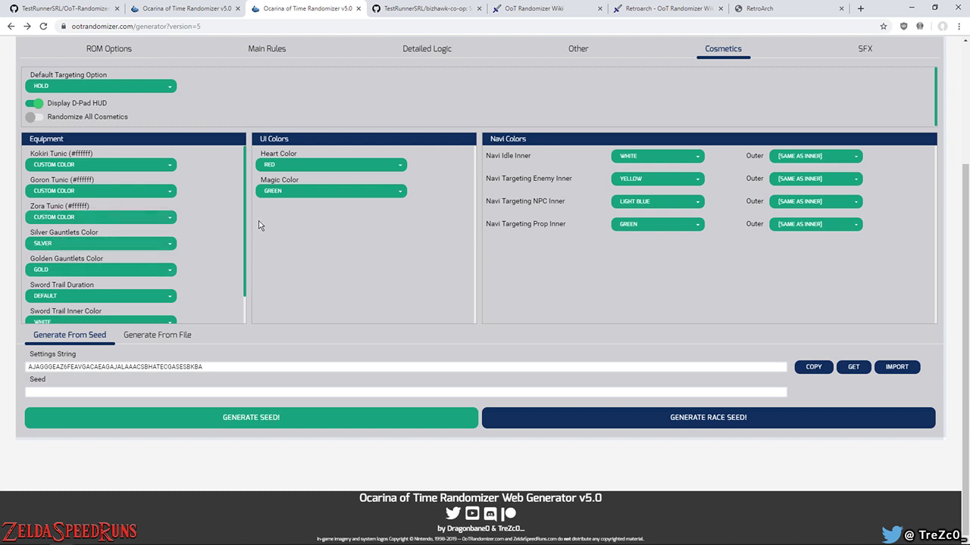
scroll(242, 227, "down", 1)
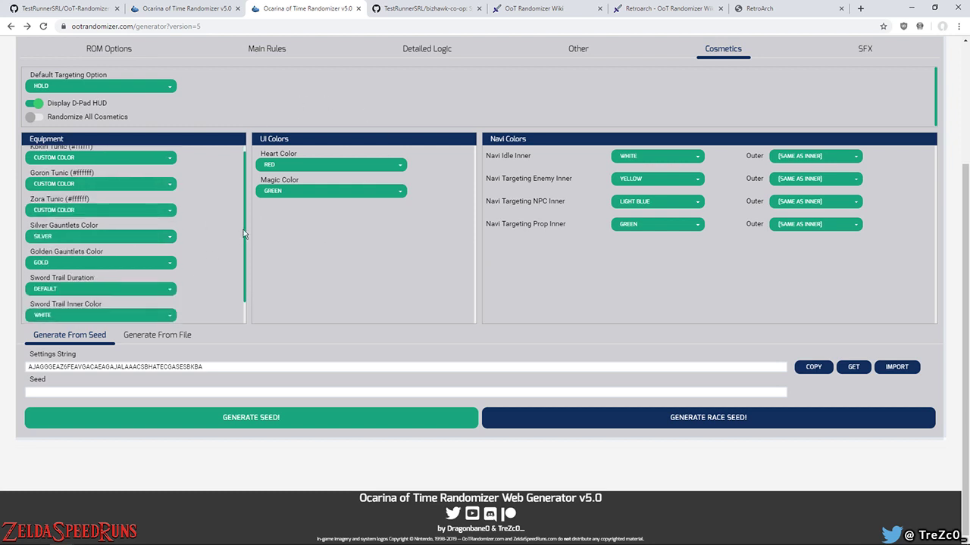
left_click(33, 117)
left_click(33, 117)
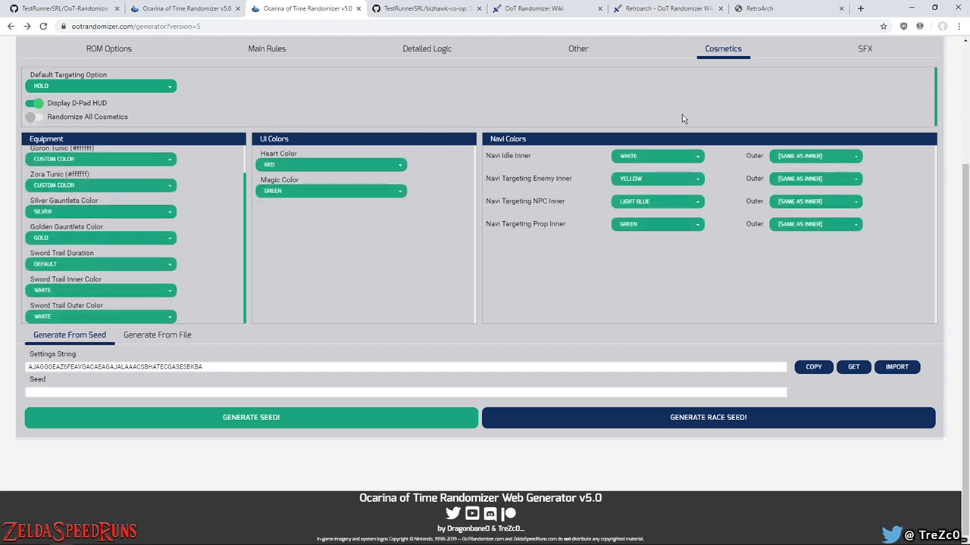
Display the SFX settings and leave Randomize All Sound Effects turned on
left_click(863, 48)
scroll(420, 234, "up", 2)
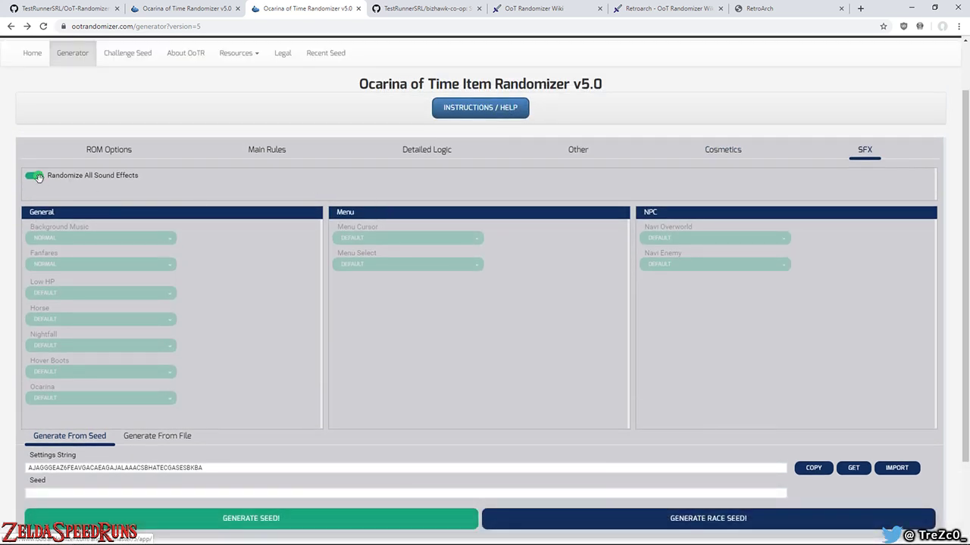
left_click(66, 191)
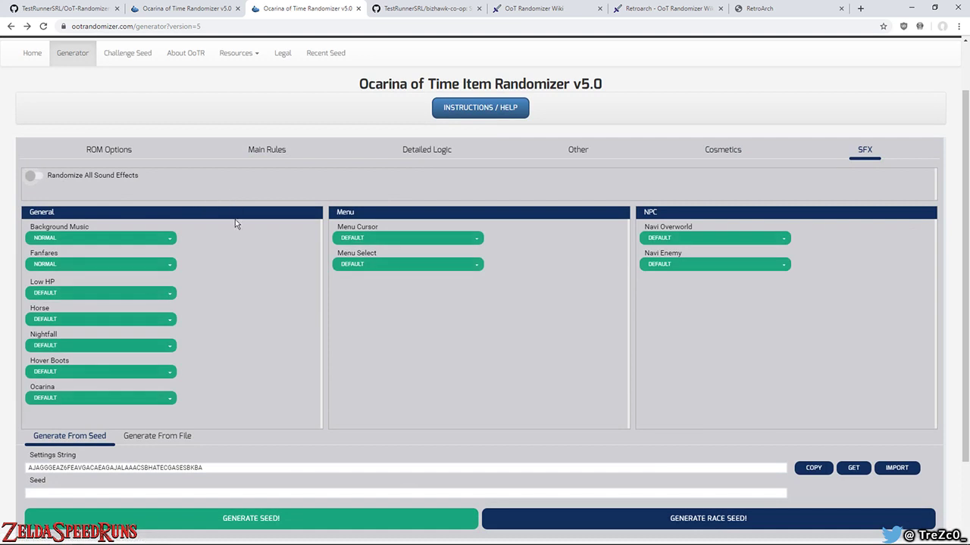
left_click(138, 190)
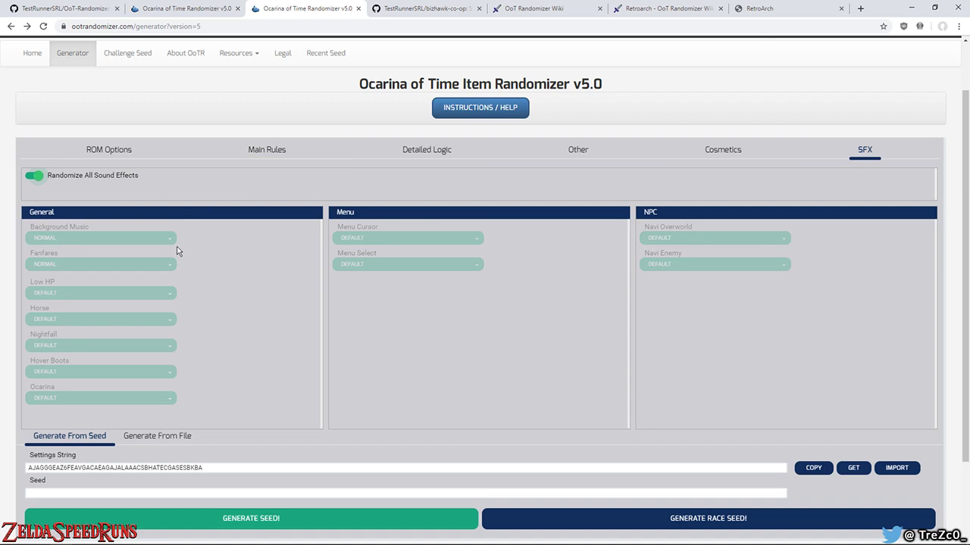
Load the Accessible Weekly (2019-04-27) settings preset in the ROM Options and generate a regular seed
left_click(113, 150)
scroll(274, 262, "down", 2)
scroll(274, 263, "down", 1)
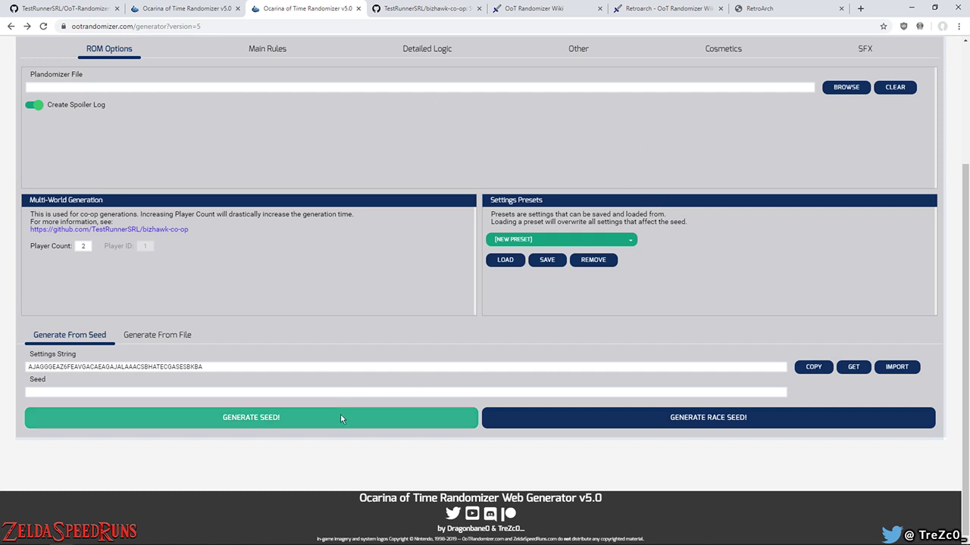
left_click(531, 238)
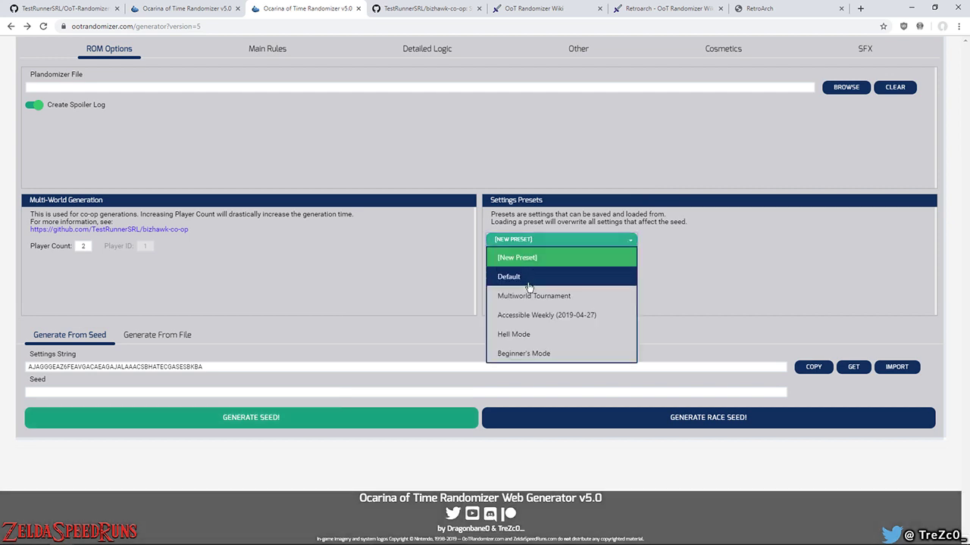
left_click(531, 315)
left_click(504, 260)
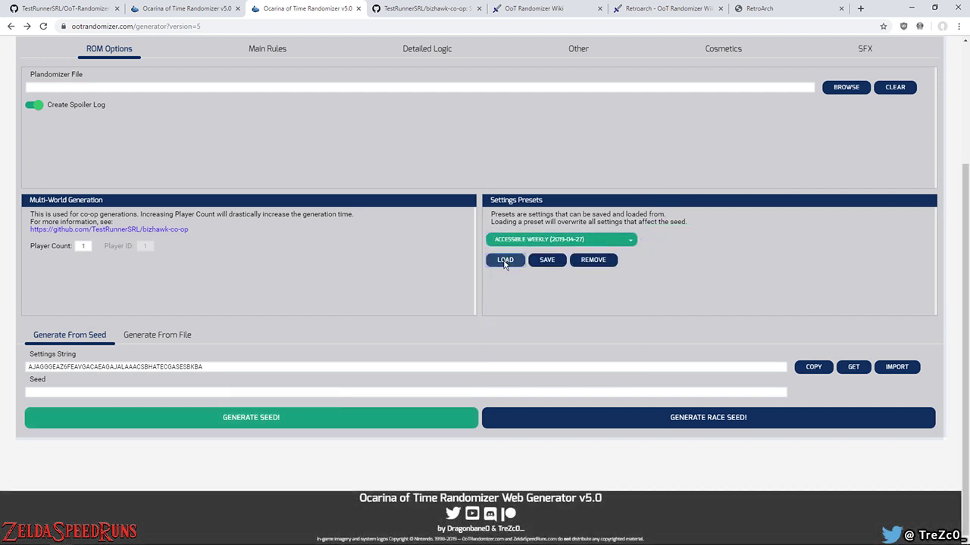
left_click(315, 419)
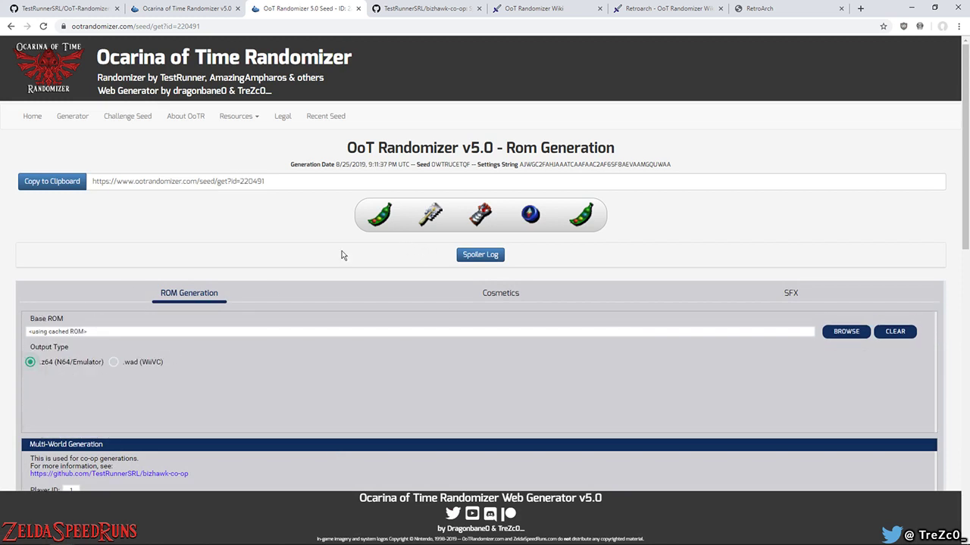
left_click_drag(580, 210, 654, 209)
left_click(627, 216)
Open the seed's spoiler log and look through its Overworld, Deku Tree, Dodongo's Cavern, Jabu Jabu, Forest Temple, Fire Temple and Prizes sections
scroll(447, 121, "down", 1)
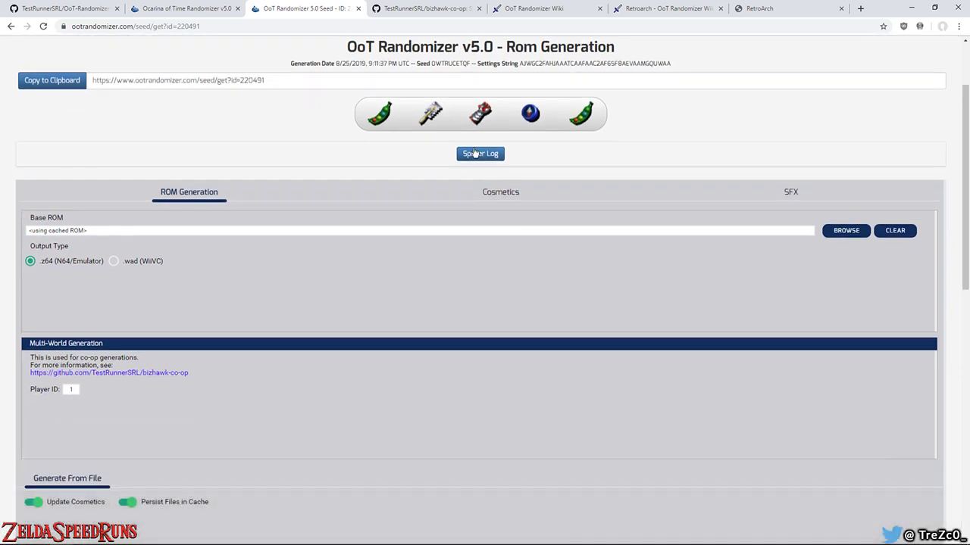
left_click(461, 153)
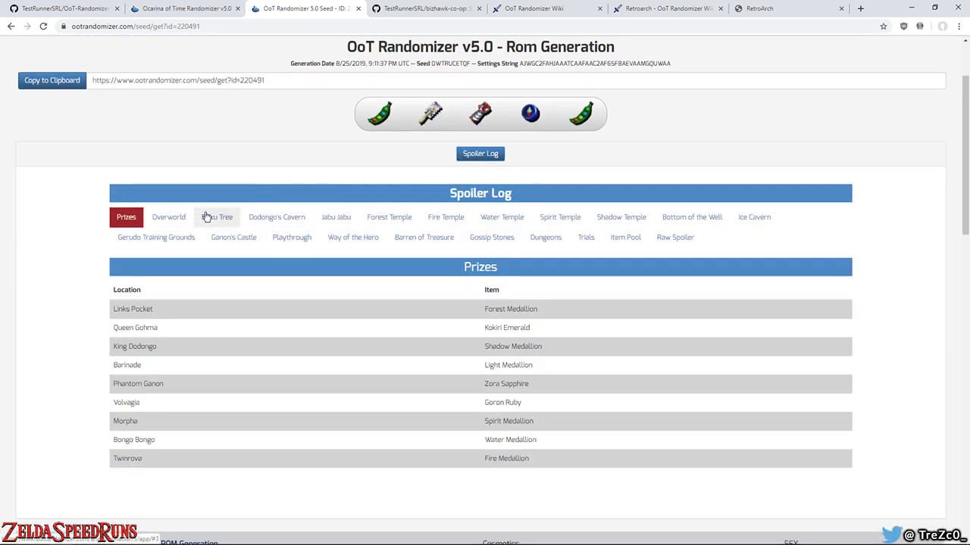
left_click(186, 220)
left_click(219, 217)
left_click(275, 218)
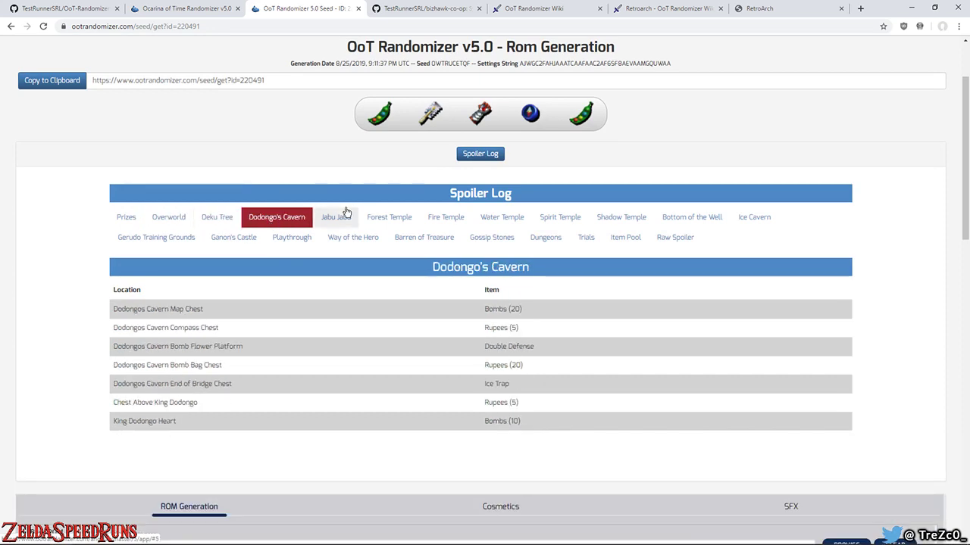
left_click(334, 217)
left_click(384, 216)
left_click(449, 217)
scroll(587, 372, "down", 2)
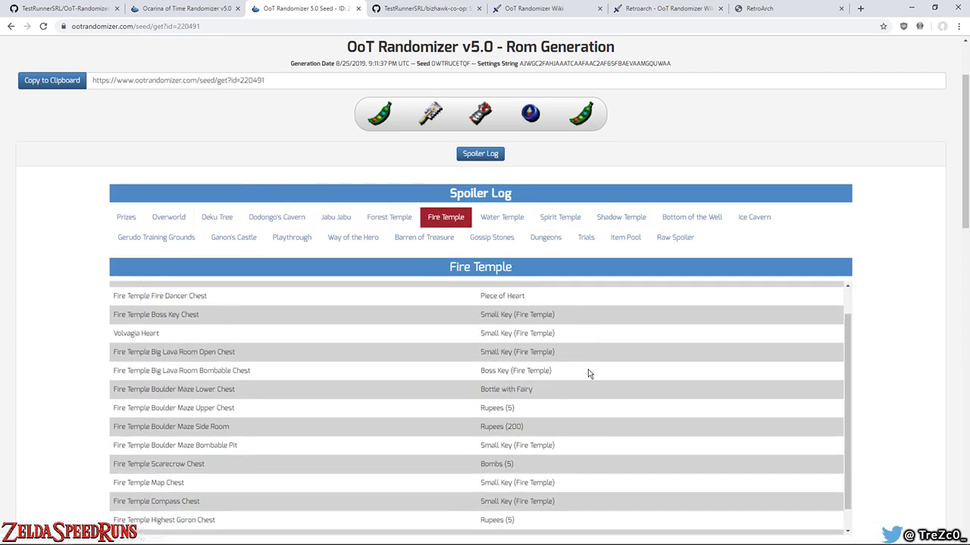
scroll(179, 385, "down", 1)
left_click(125, 116)
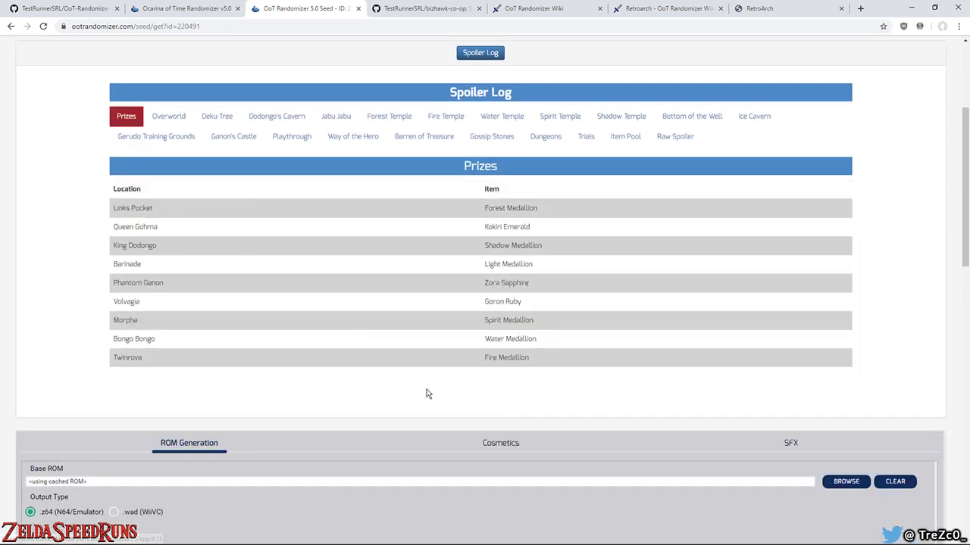
Examine the spoiler log's Playthrough section across all spheres, down to the final one
left_click(292, 141)
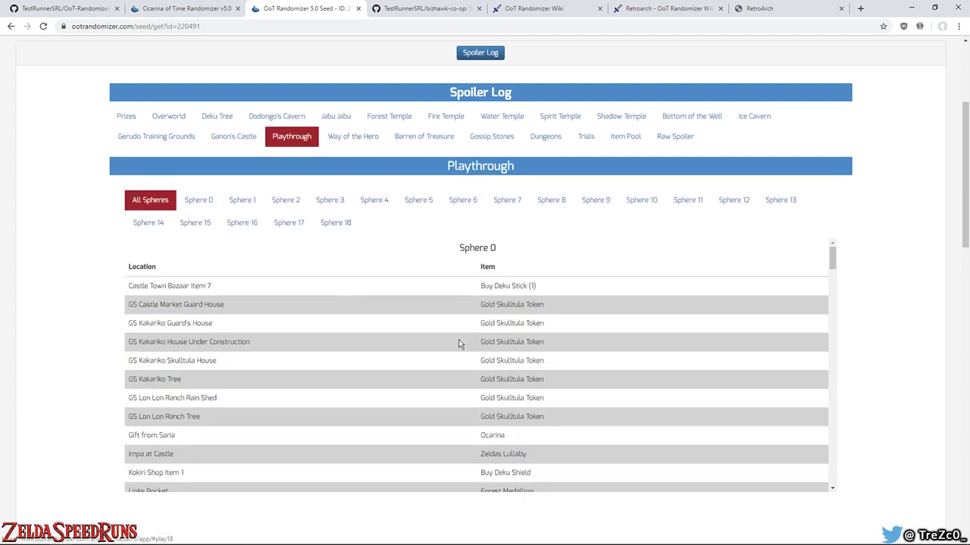
scroll(493, 337, "down", 3)
scroll(521, 334, "down", 15)
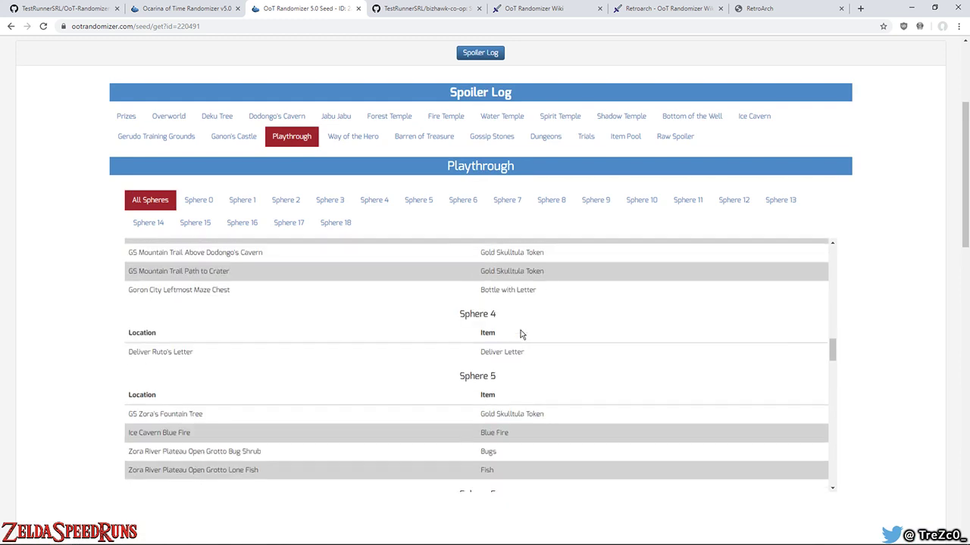
scroll(520, 334, "down", 20)
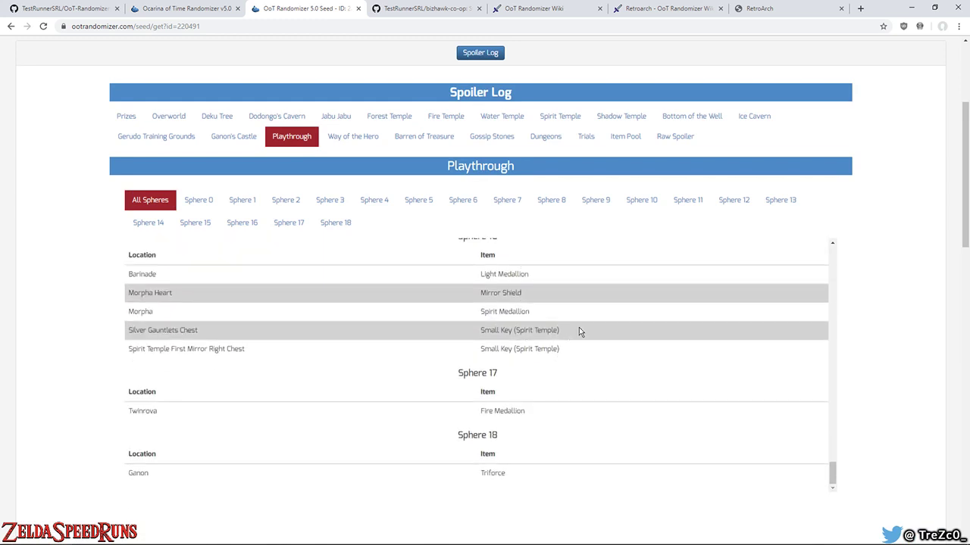
scroll(580, 331, "up", 18)
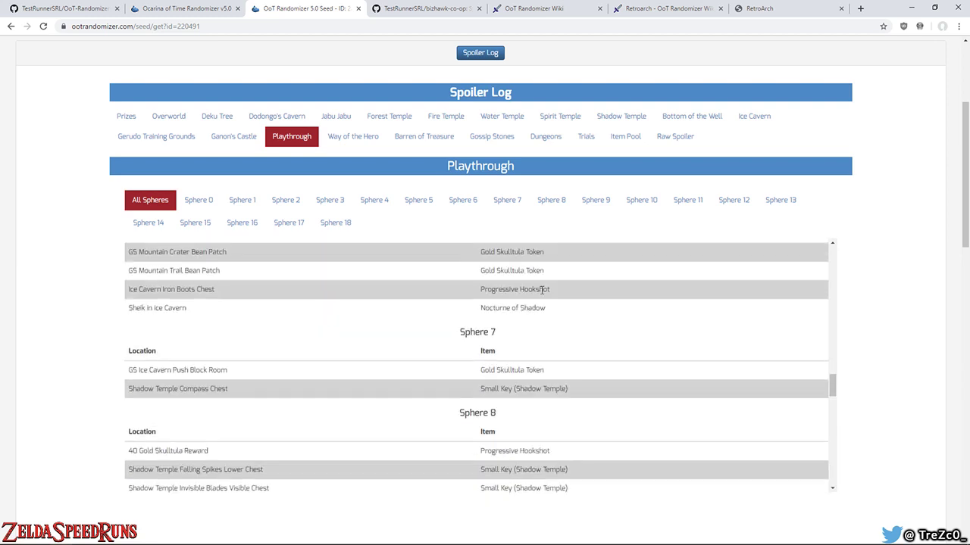
scroll(542, 290, "up", 2)
Review the spoiler log's Way of the Hero, Gossip Stones and Dungeons sections, return to Prizes, and collapse the log
left_click(353, 136)
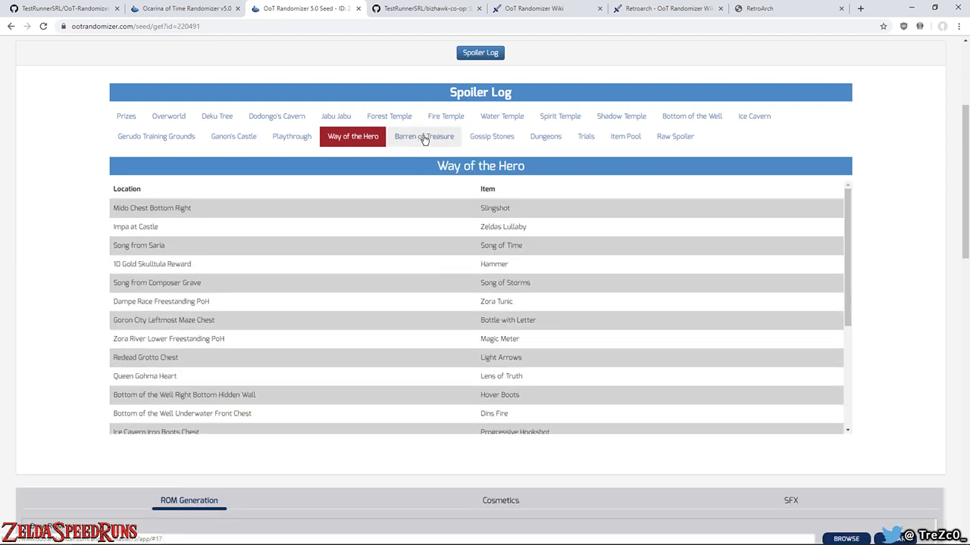
left_click(492, 141)
left_click(548, 138)
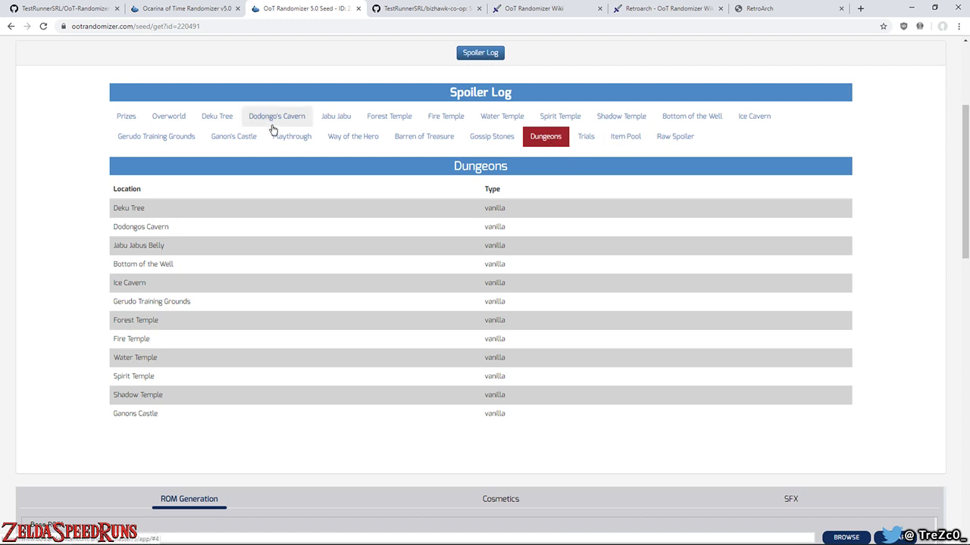
left_click(135, 119)
scroll(525, 100, "up", 2)
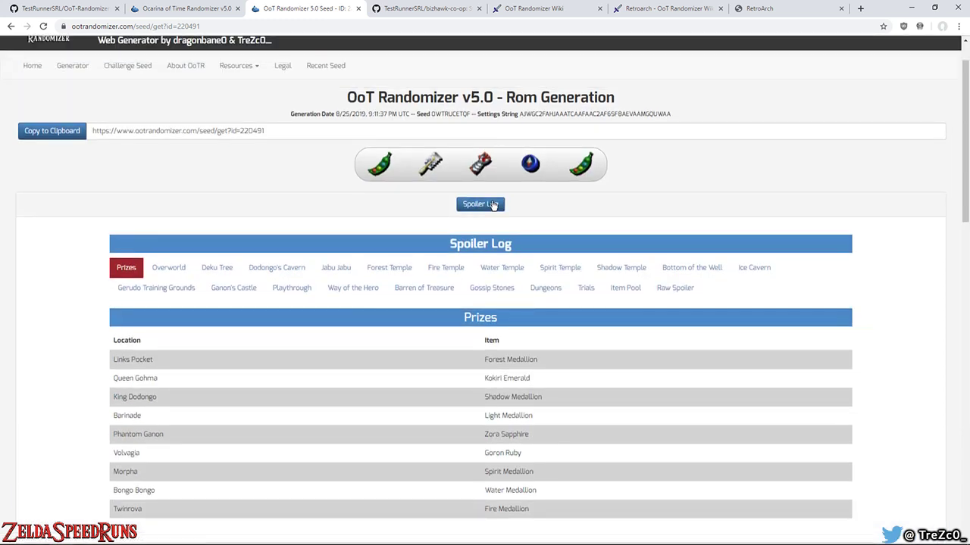
left_click(491, 205)
Select rom.n64 from the tutorial folder as the Base ROM for ROM generation
scroll(97, 260, "down", 2)
scroll(147, 290, "down", 1)
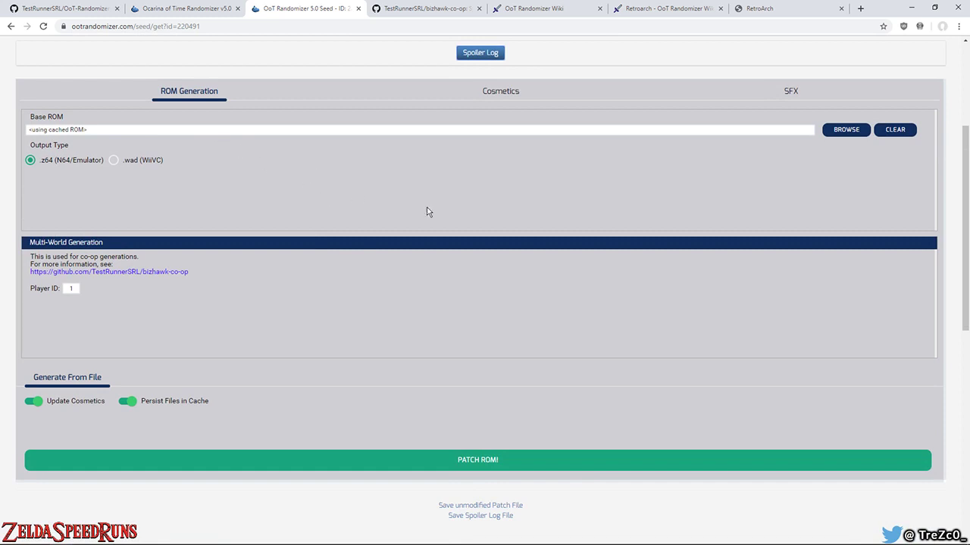
left_click(845, 131)
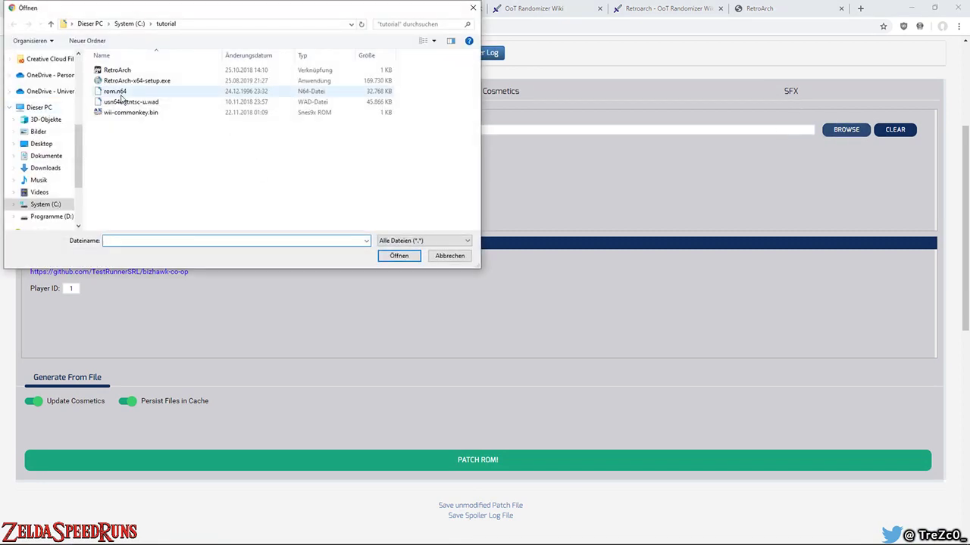
double_click(120, 93)
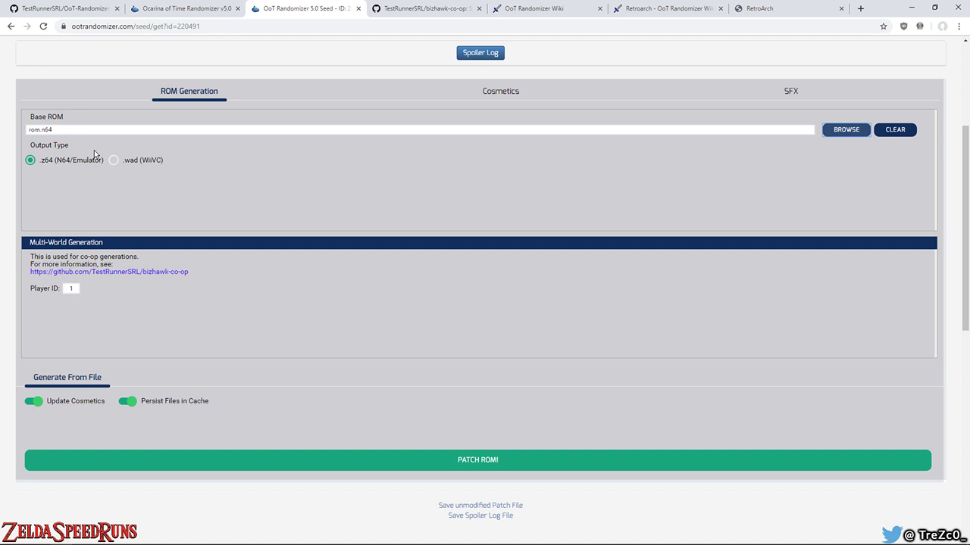
Turn on Randomize All Cosmetics and Randomize All Sound Effects for the seed
left_click(525, 89)
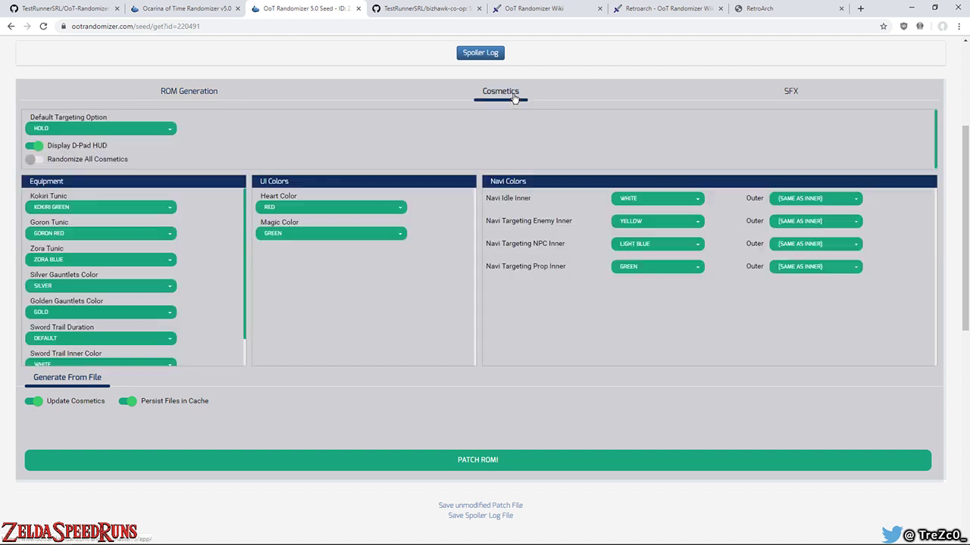
left_click(30, 160)
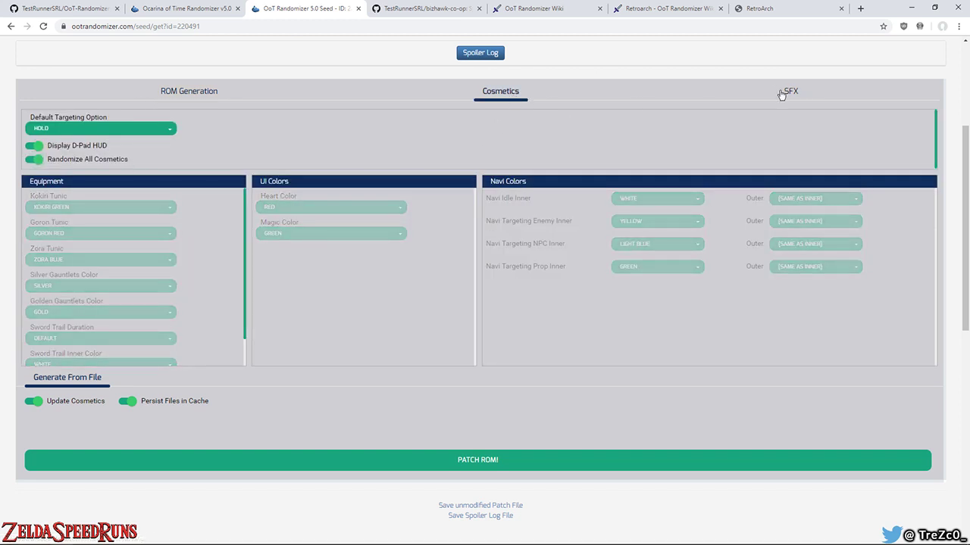
left_click(785, 93)
left_click(33, 116)
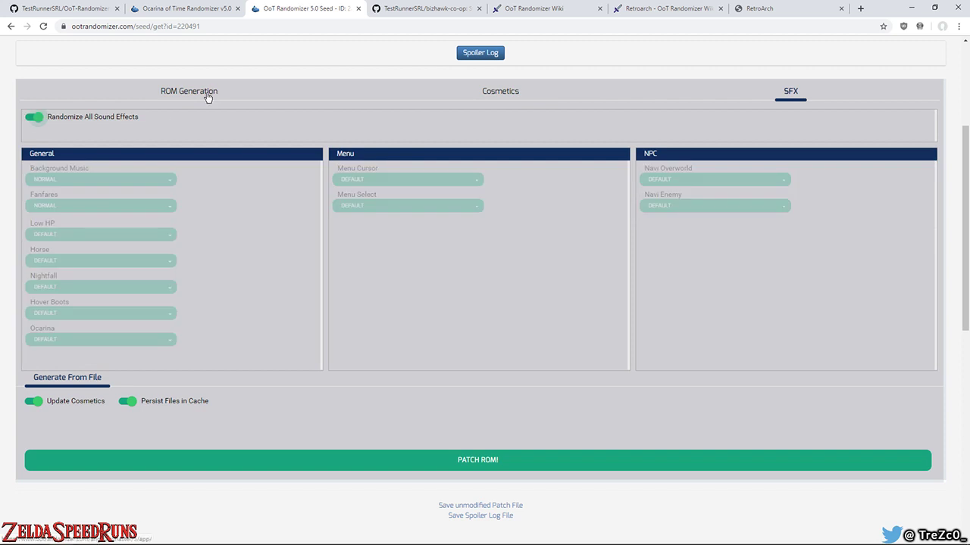
Patch the ROM with the .z64 output type and save OoTR_220491_0WTRUCETQF.z64 in the tutorial folder
left_click(206, 96)
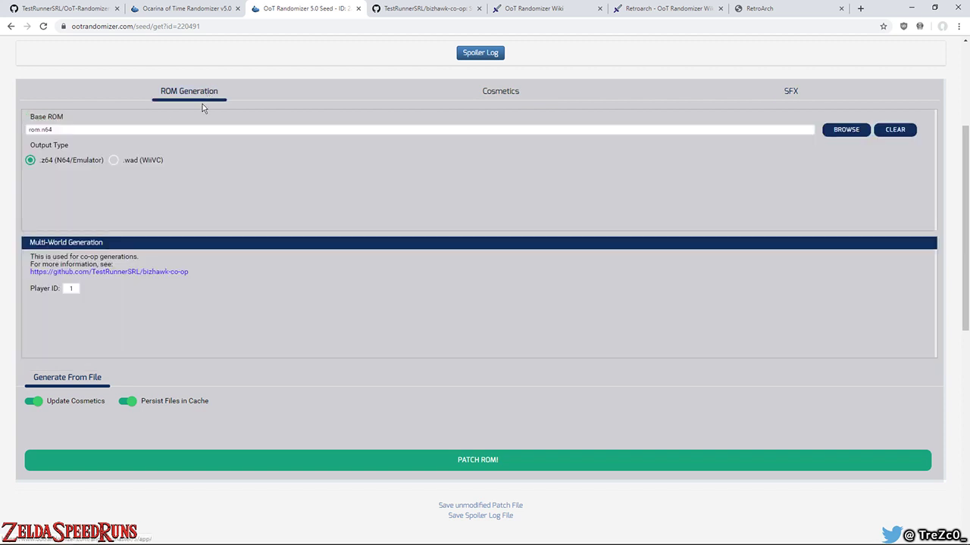
left_click(426, 453)
scroll(419, 425, "down", 6)
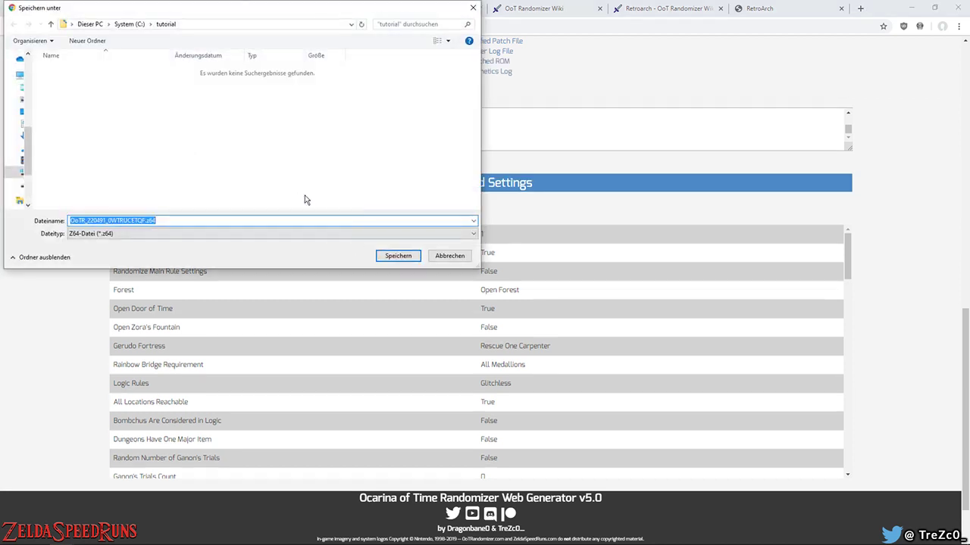
left_click(398, 256)
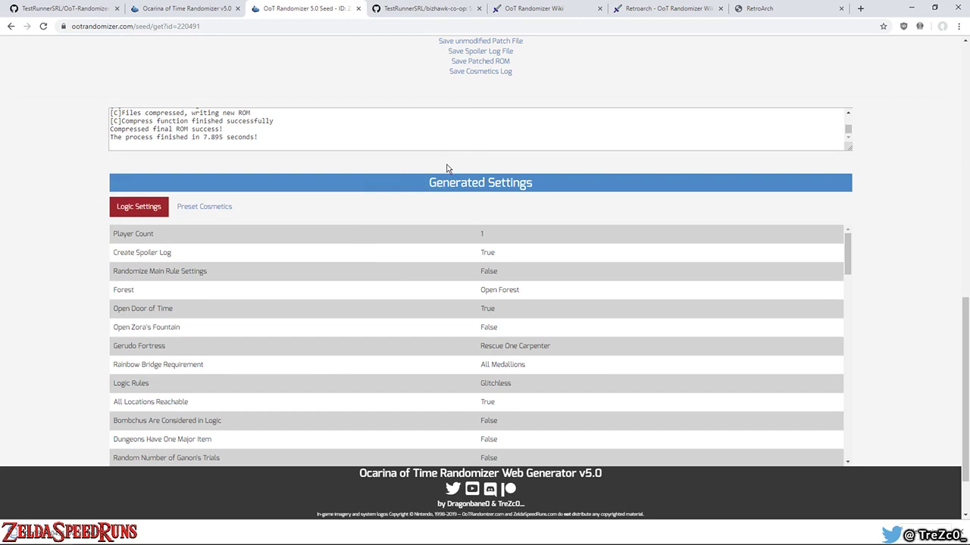
Switch the ROM output type to .wad (WiiVC) and review the additional WAD settings
scroll(447, 168, "up", 8)
scroll(340, 318, "down", 2)
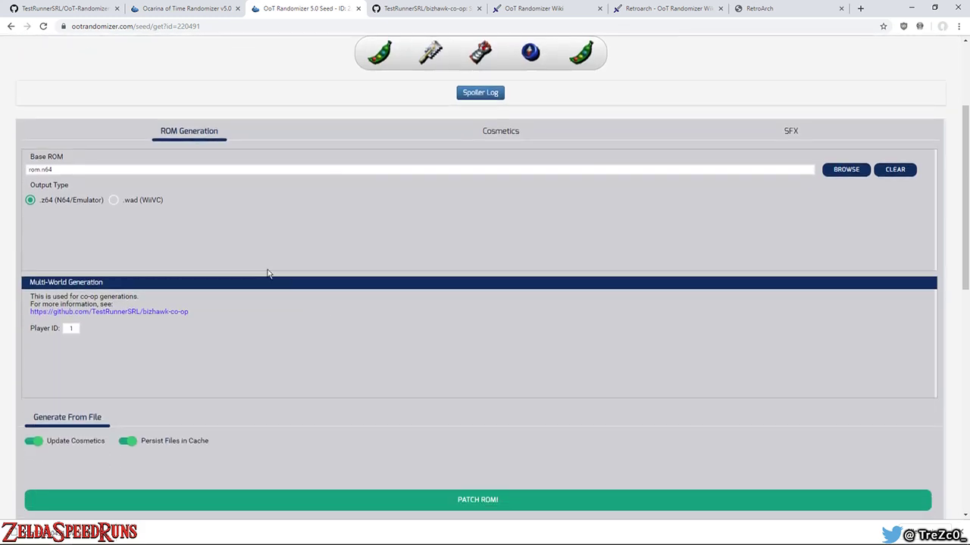
left_click(114, 203)
scroll(121, 205, "down", 1)
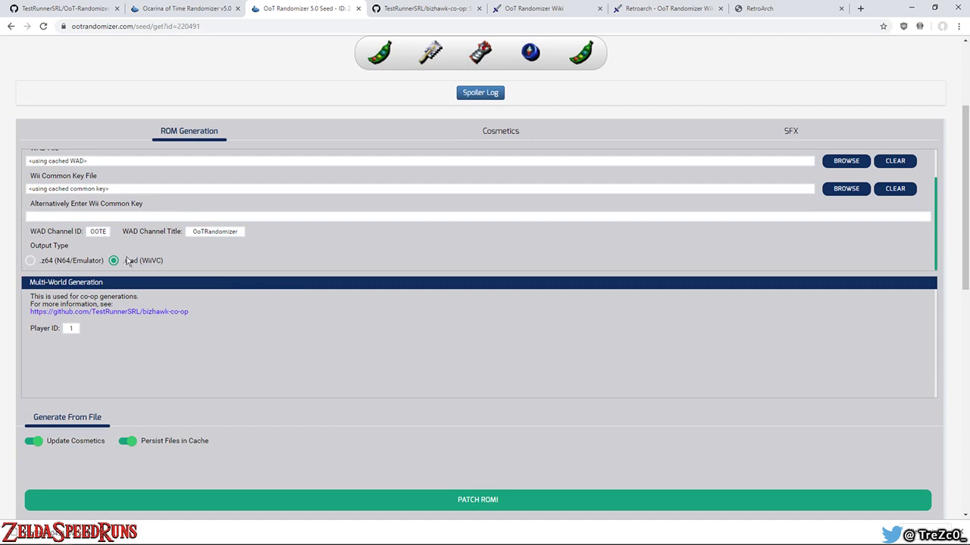
scroll(127, 250, "up", 1)
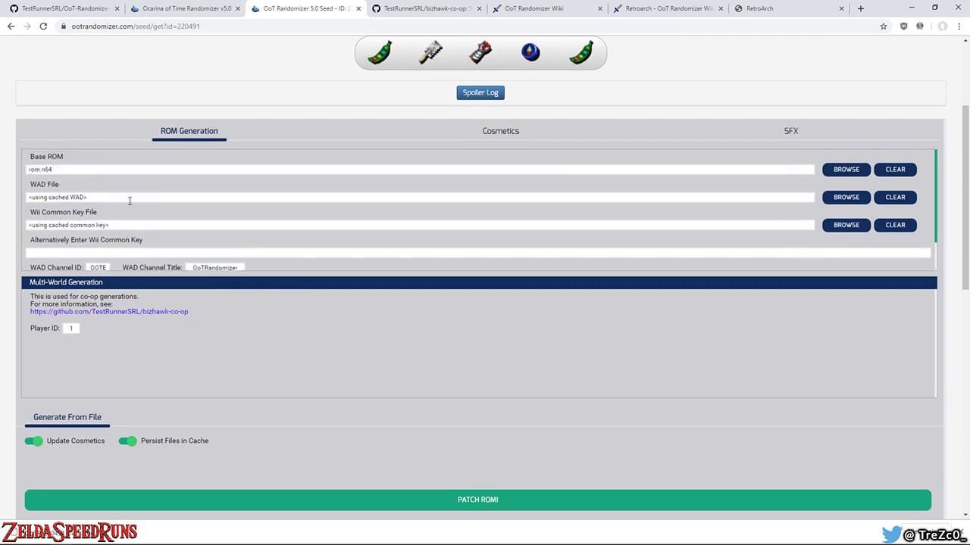
Select usn64ootntsc-u.wad as the WAD File and wii-commonkey.bin as the Wii Common Key File
left_click(863, 195)
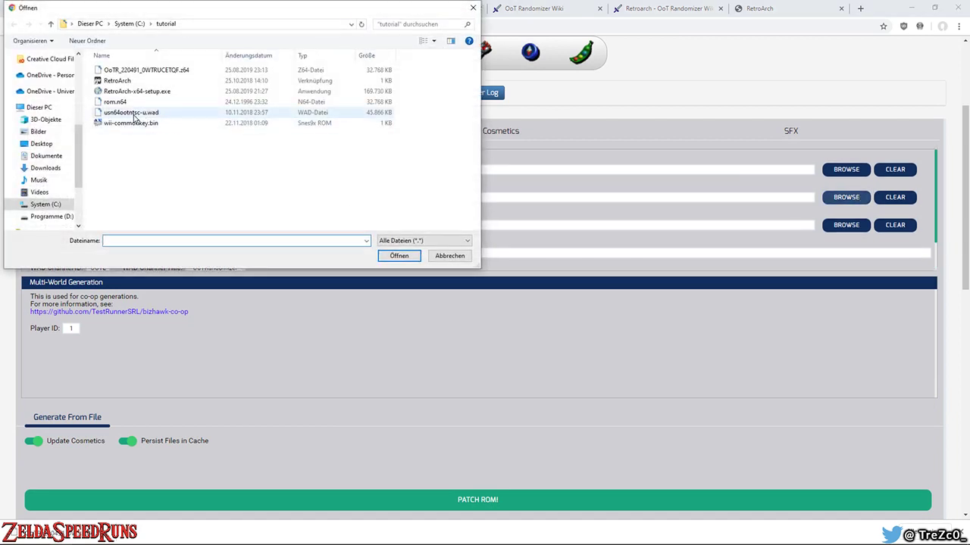
double_click(132, 113)
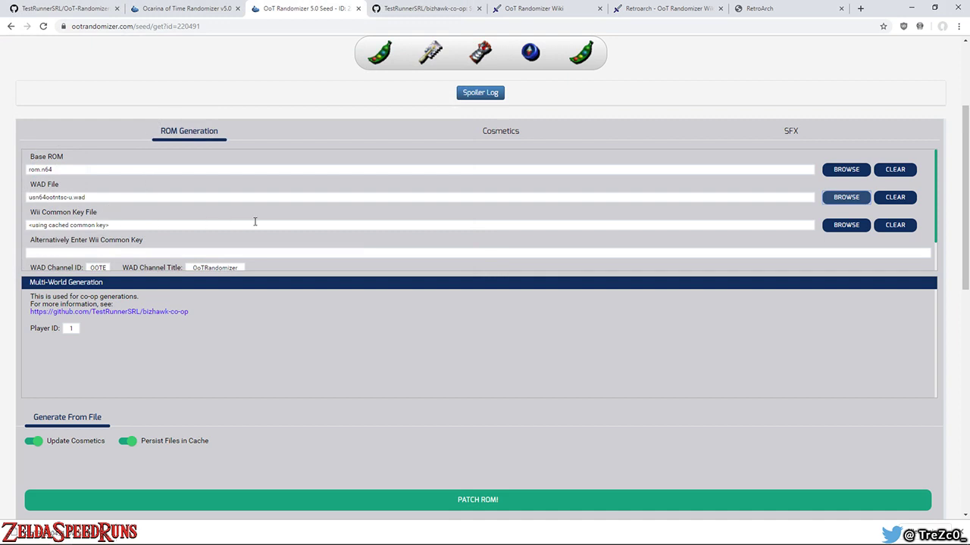
left_click(861, 225)
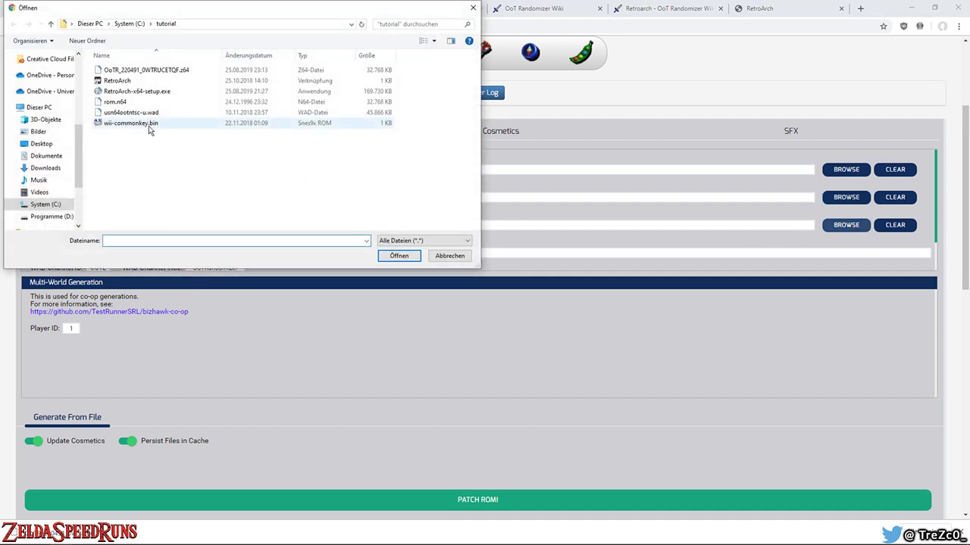
double_click(130, 122)
Patch the ROM as a WAD and save OoTR_220491_0WTRUCETQF.wad in the tutorial folder
scroll(98, 235, "down", 1)
left_click(62, 213)
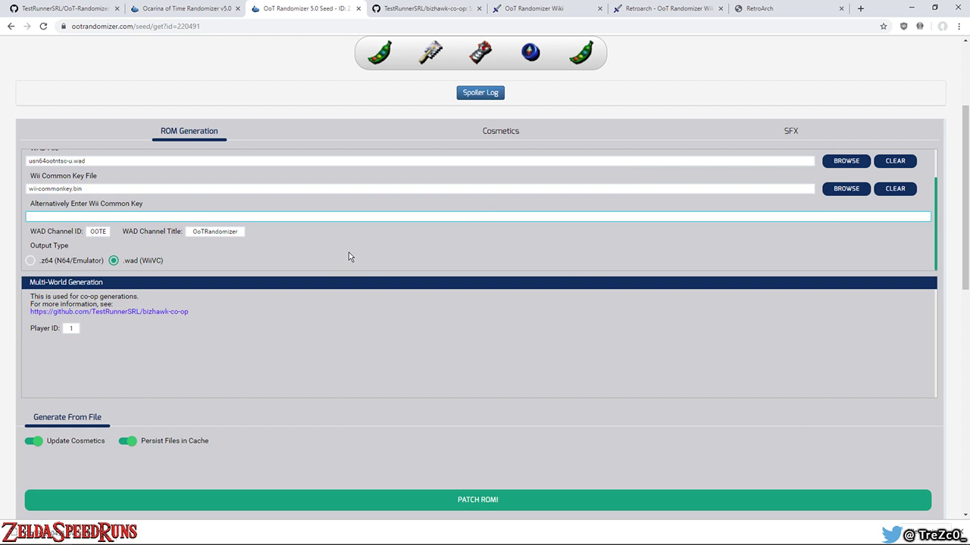
scroll(345, 257, "down", 1)
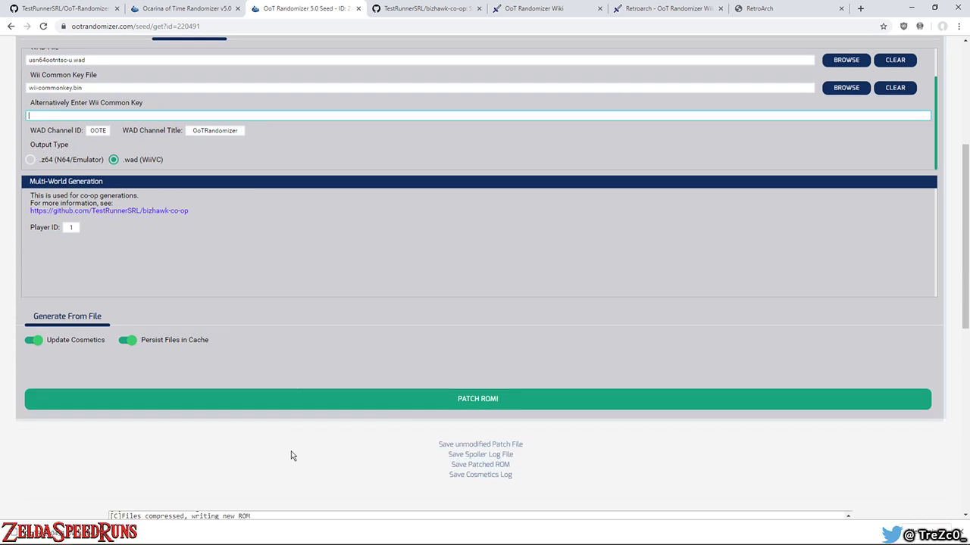
left_click(422, 399)
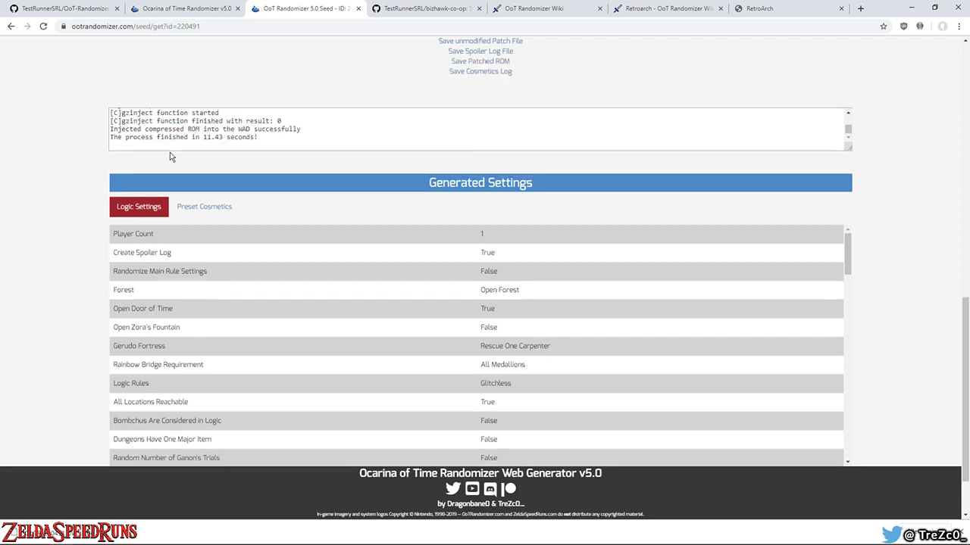
key("Return")
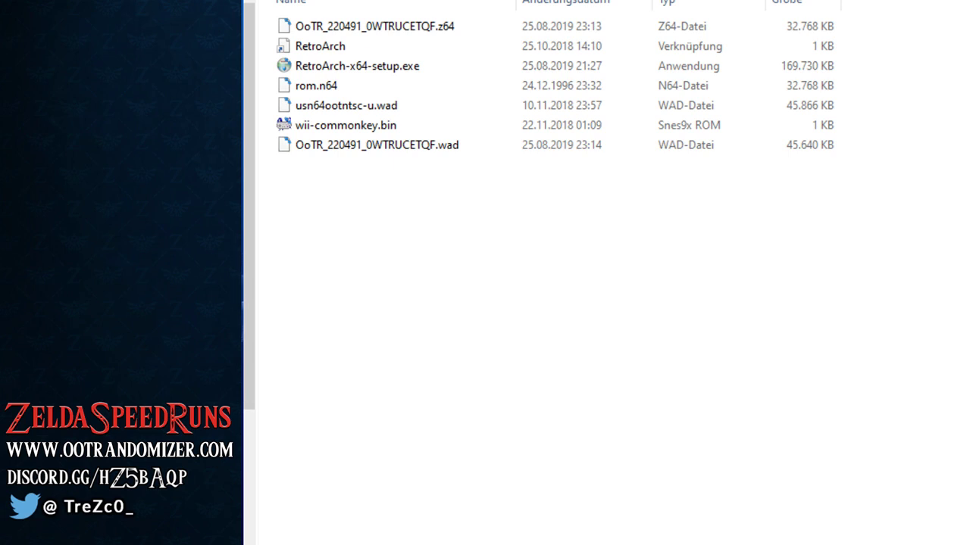
Go to the RetroArch website's home page and open its Get RetroArch download page
left_click(606, 65)
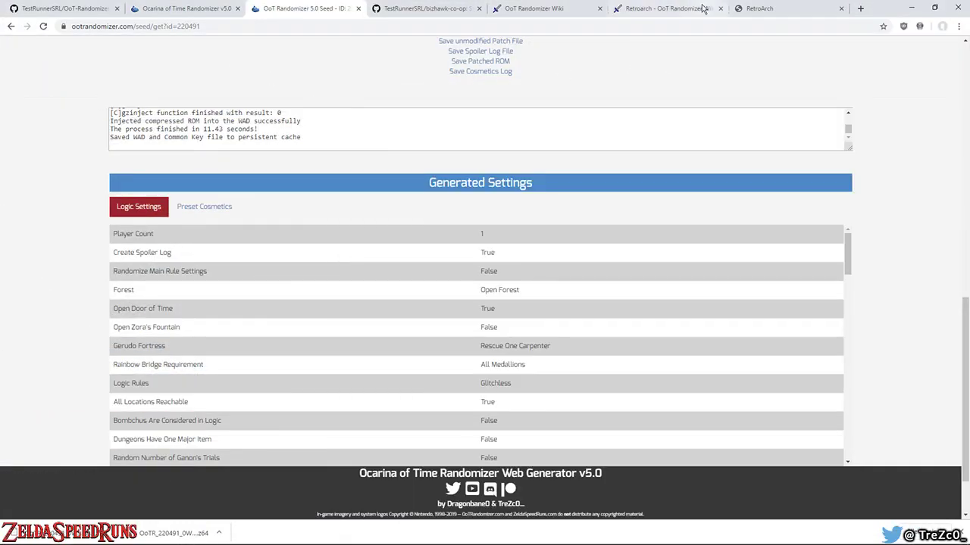
left_click(756, 10)
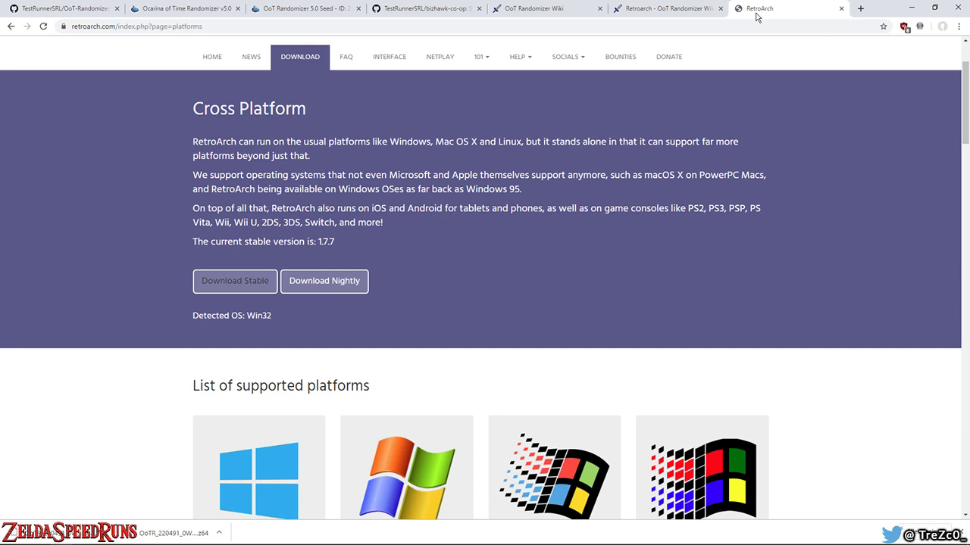
scroll(484, 65, "up", 2)
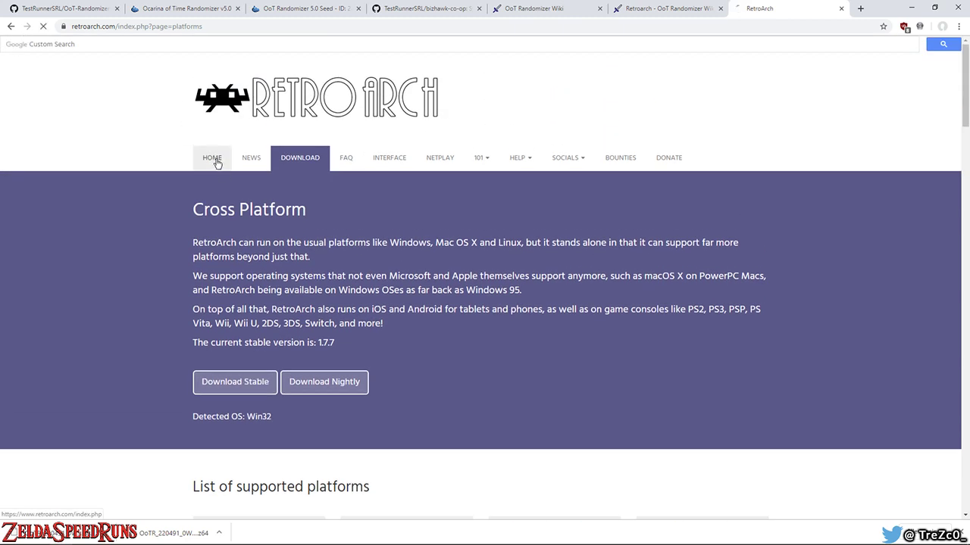
left_click(215, 160)
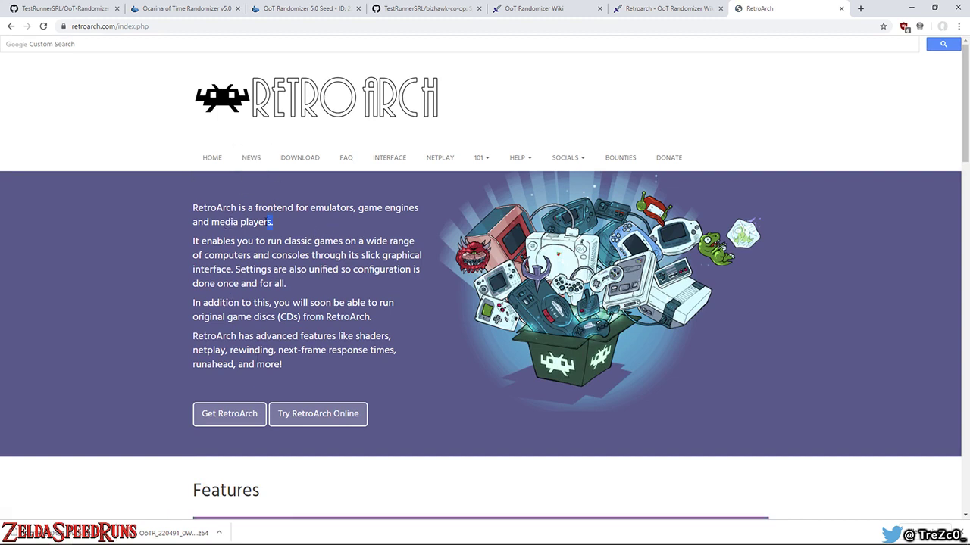
left_click(226, 422)
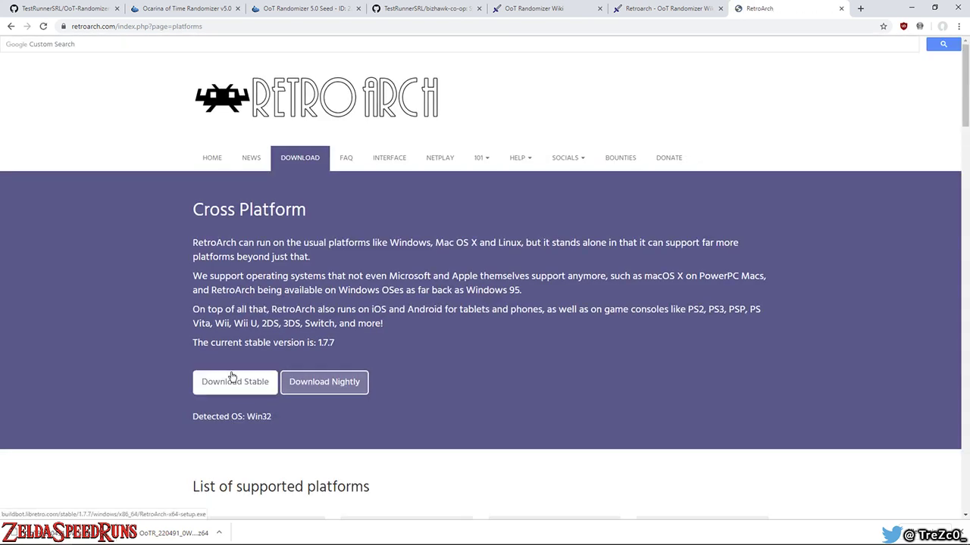
Look through RetroArch's list of supported platforms, from the Windows installers to macOS, consoles and web browsers
scroll(235, 378, "down", 5)
scroll(265, 235, "down", 3)
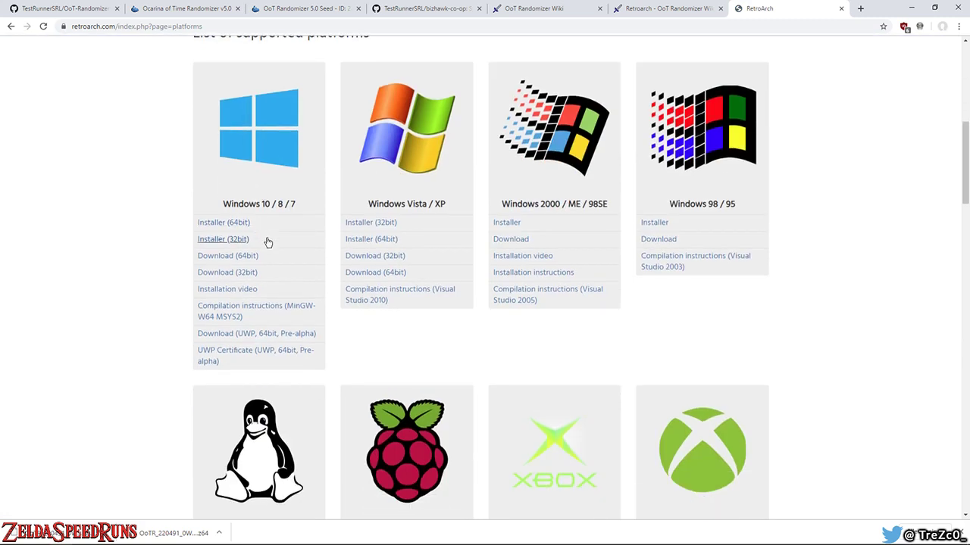
scroll(242, 212, "up", 3)
scroll(241, 165, "down", 3)
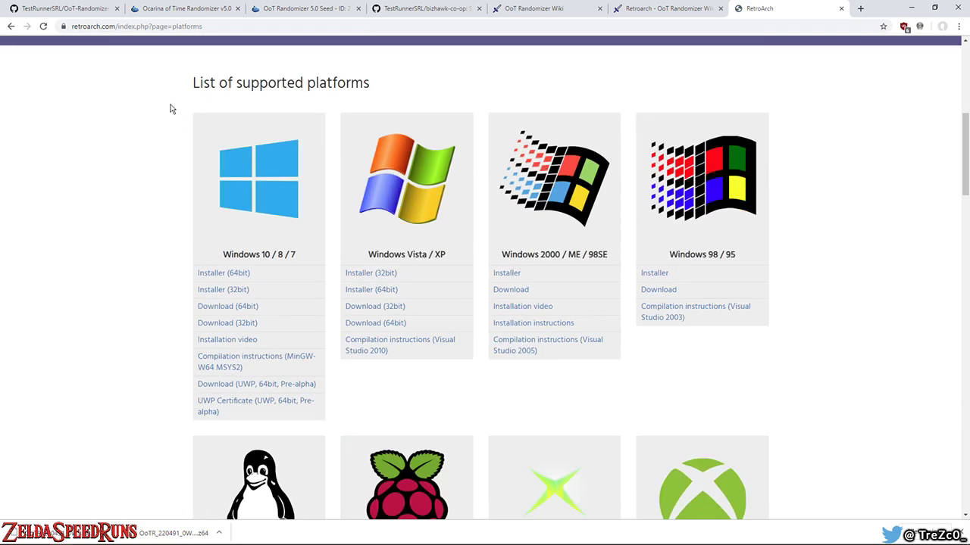
left_click_drag(170, 87, 735, 341)
scroll(735, 341, "down", 4)
scroll(727, 228, "up", 1)
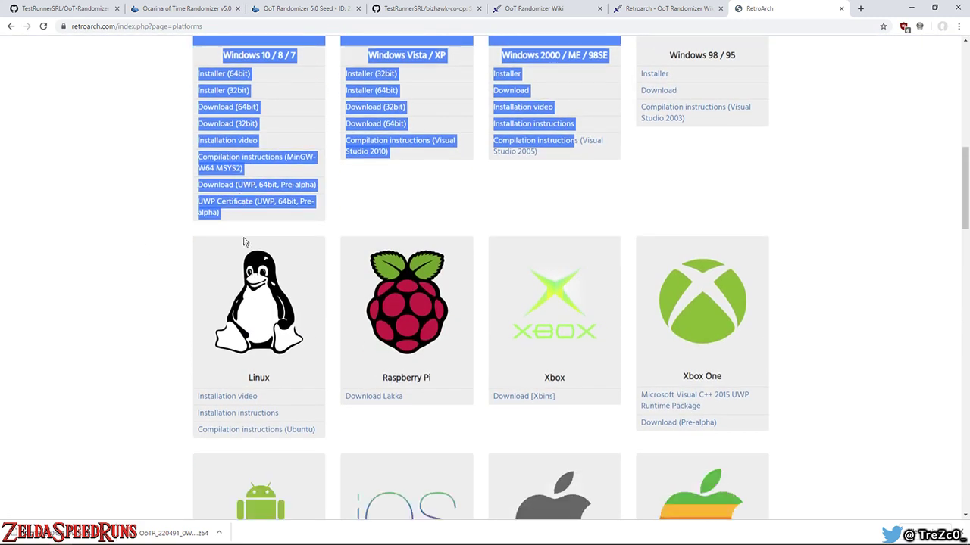
scroll(720, 97, "down", 5)
scroll(671, 281, "down", 7)
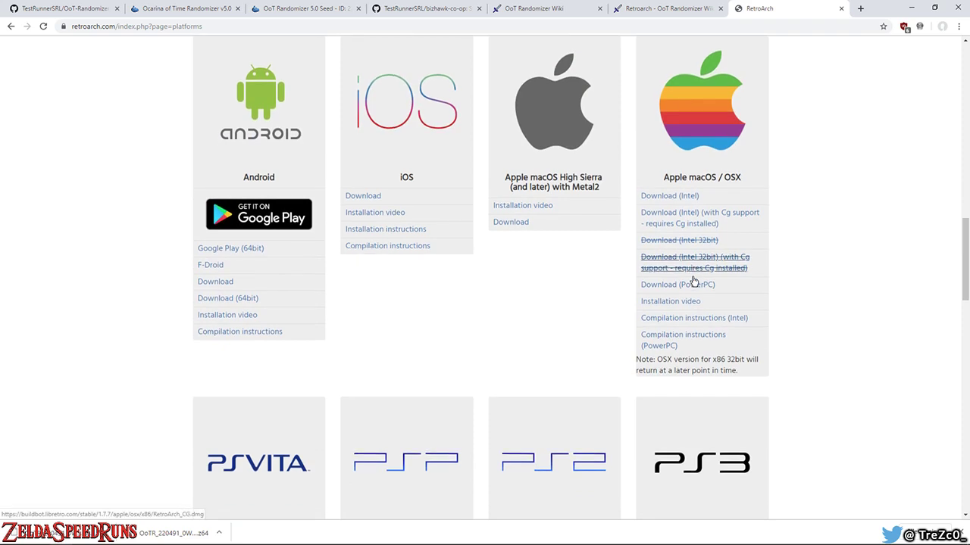
scroll(426, 215, "down", 3)
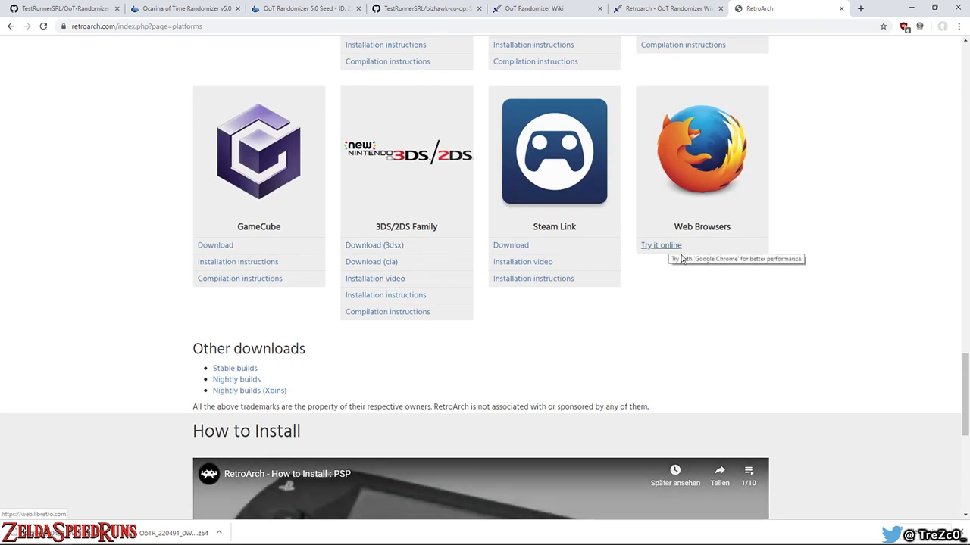
scroll(698, 235, "up", 20)
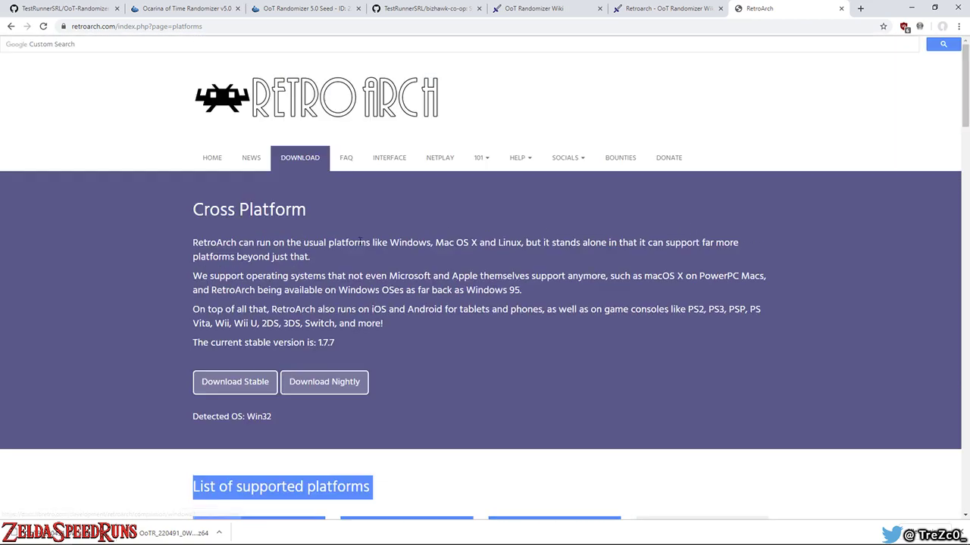
scroll(134, 243, "down", 5)
left_click(128, 244)
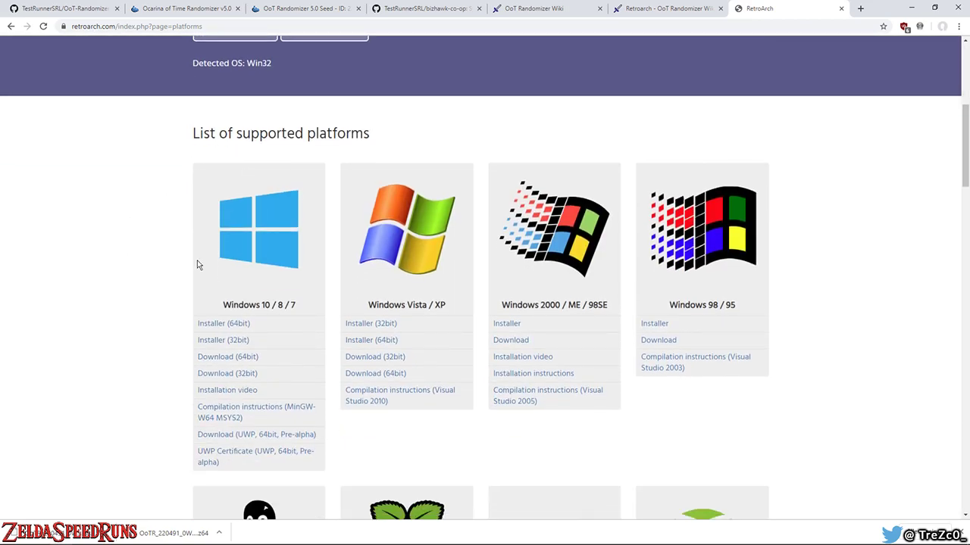
scroll(331, 305, "down", 8)
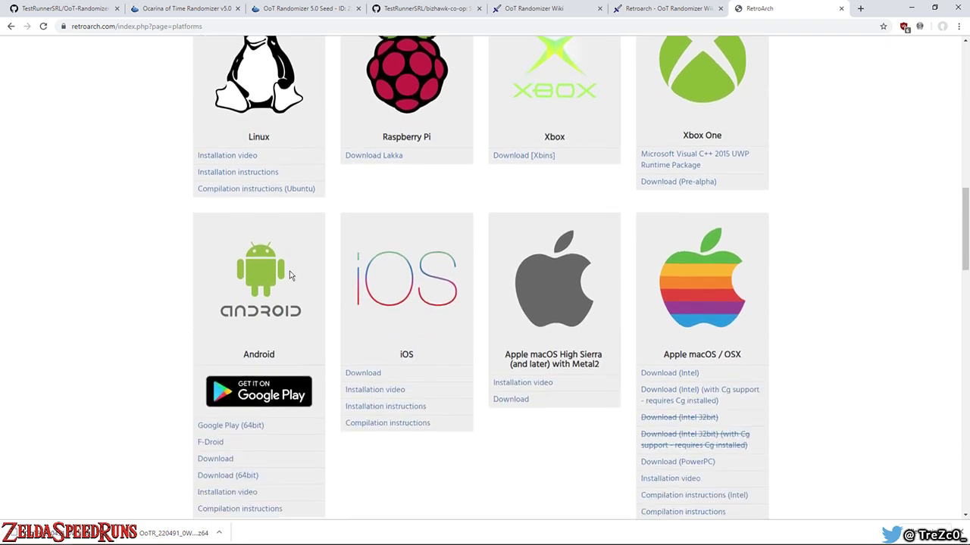
scroll(386, 251, "up", 12)
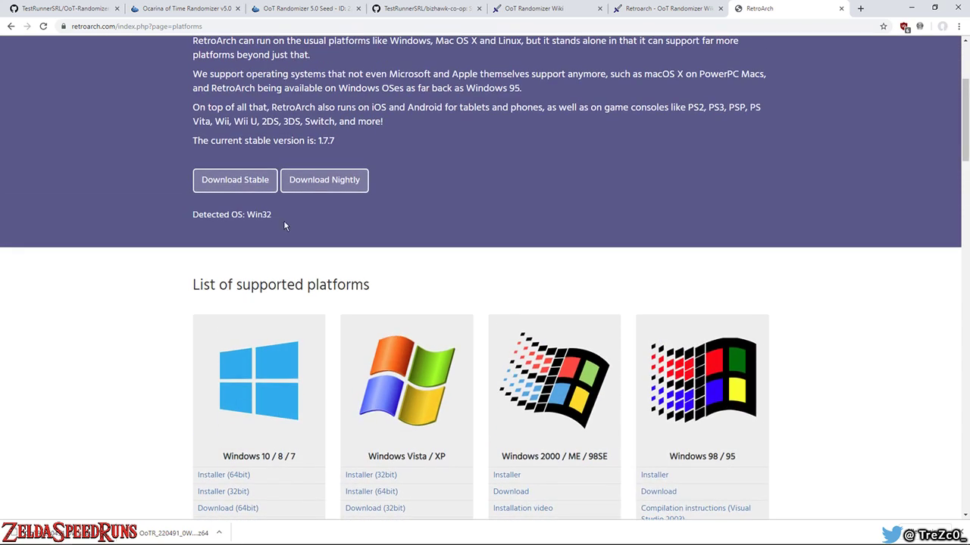
scroll(212, 278, "up", 2)
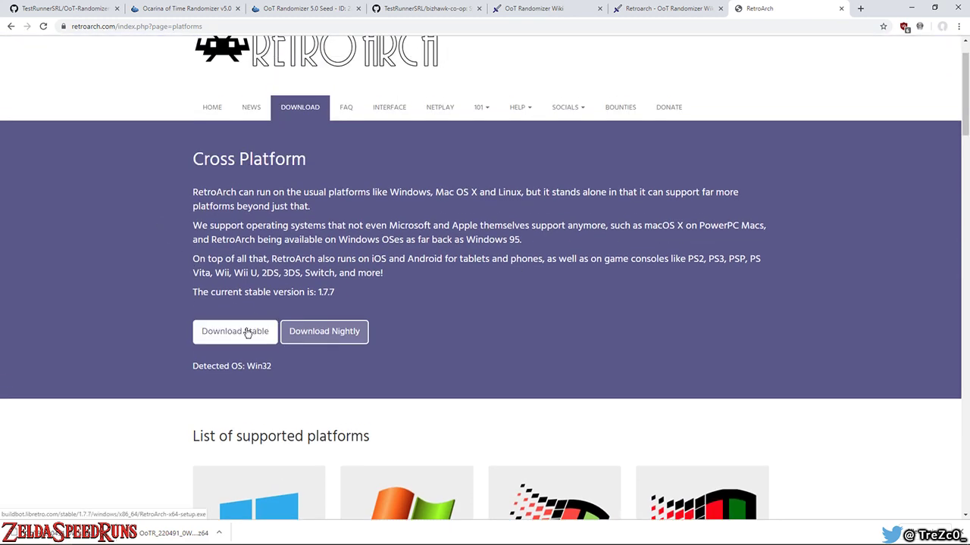
left_click(346, 331)
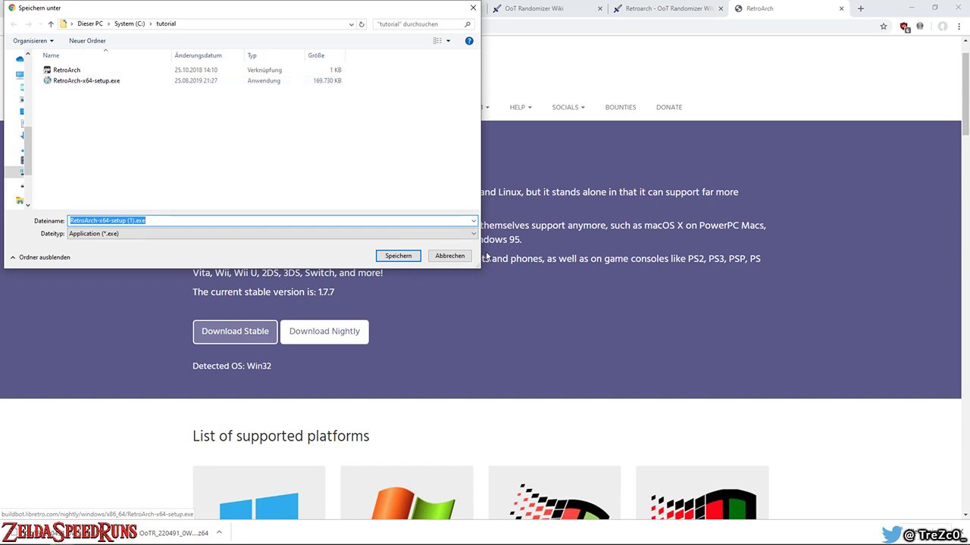
left_click(449, 256)
Switch to the tutorial folder in File Explorer and launch RetroArch-x64-setup.exe
key("alt+Tab")
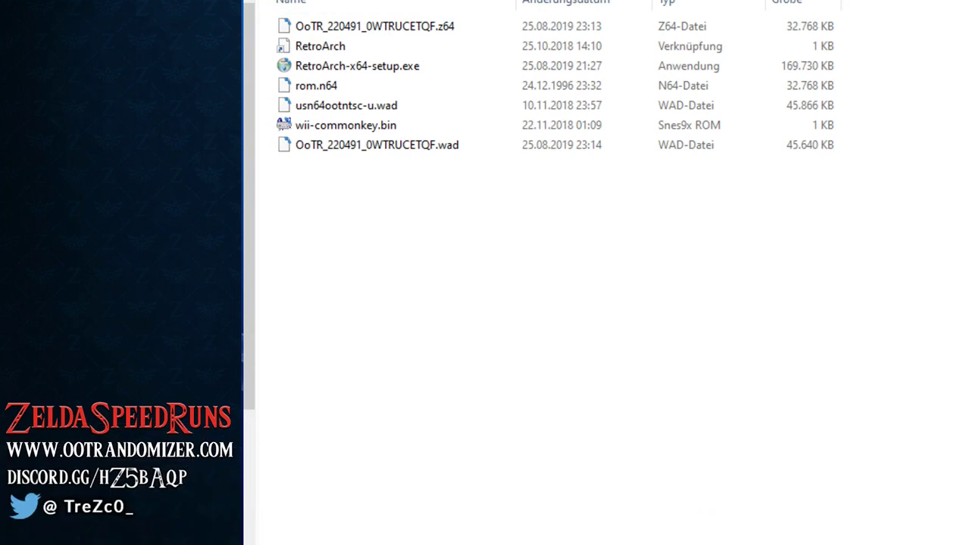
left_click(379, 68)
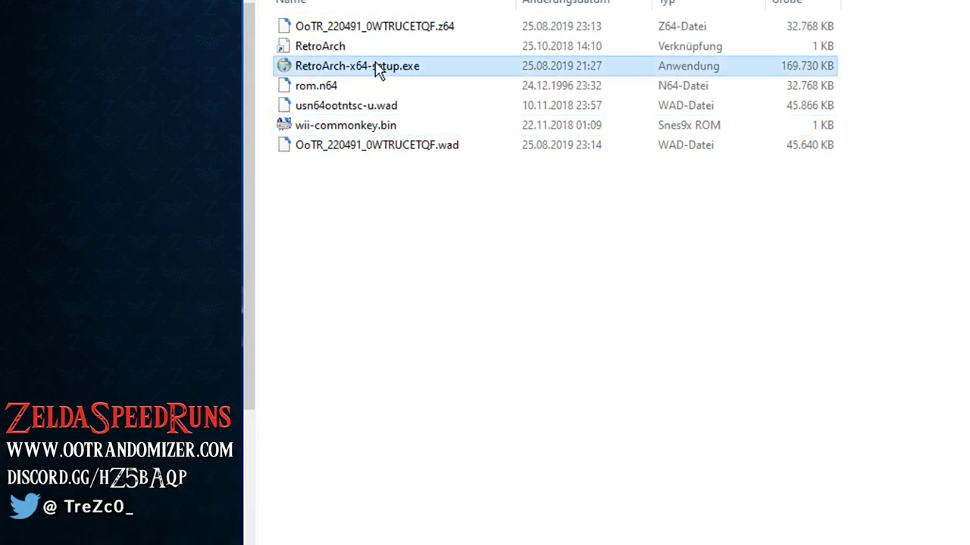
double_click(402, 70)
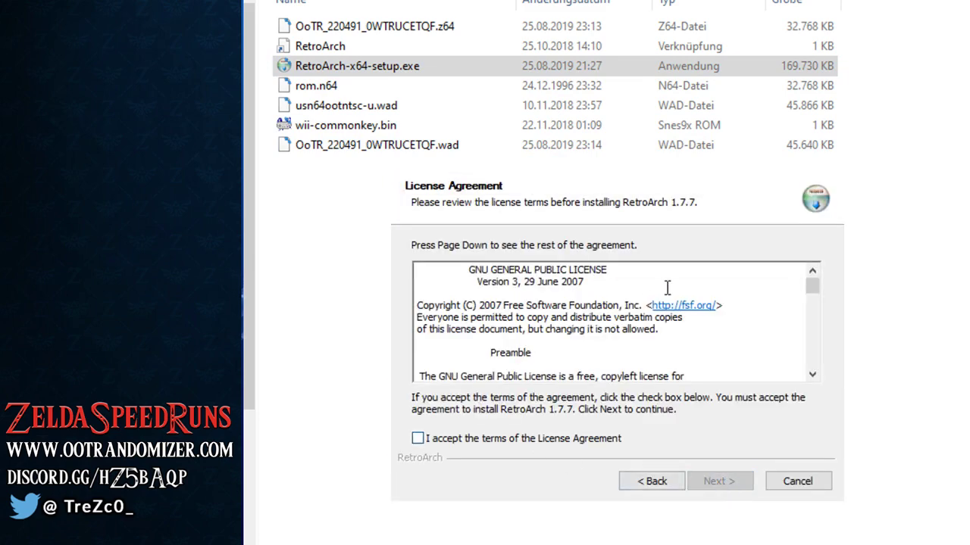
Go through the RetroArch installer's license agreement and destination folder, and open RetroArch
left_click_drag(813, 291, 834, 386)
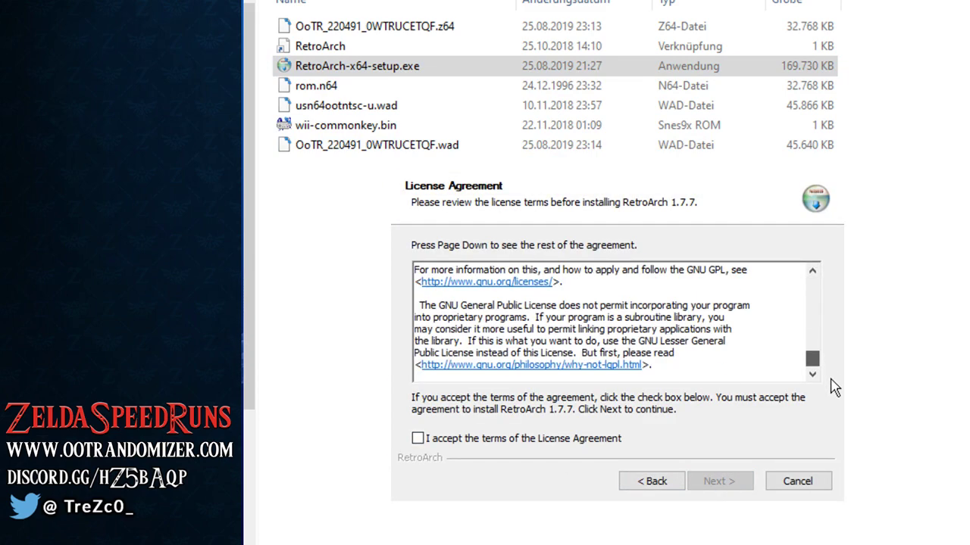
left_click(711, 485)
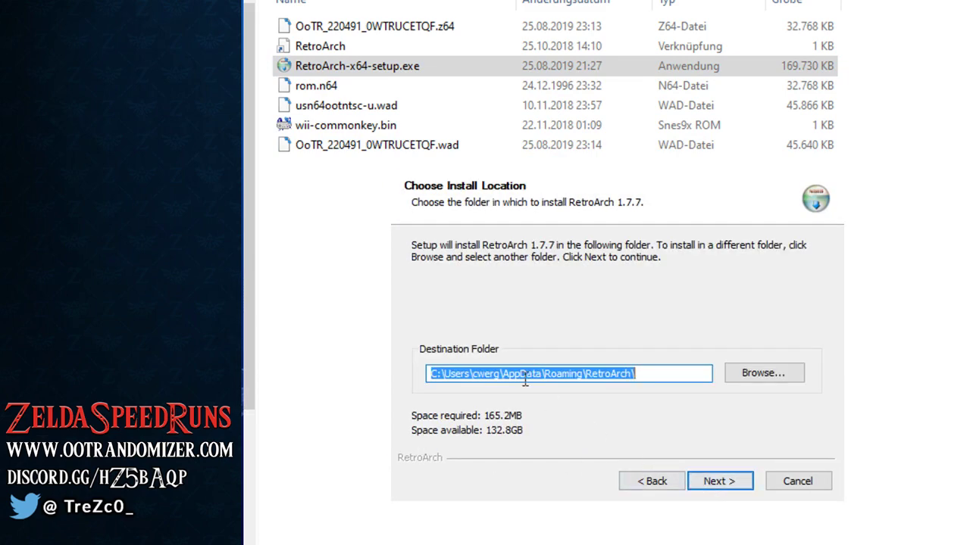
left_click(726, 488)
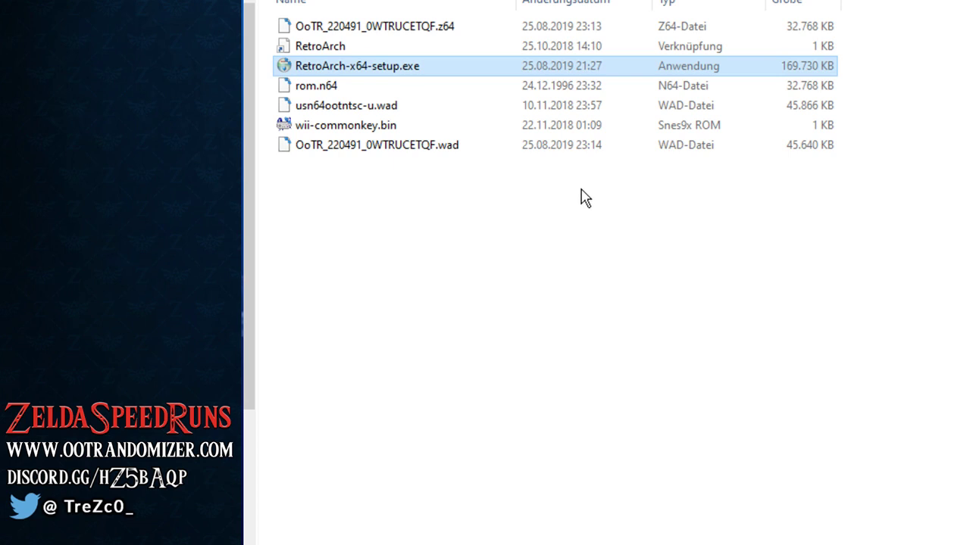
left_click(592, 374)
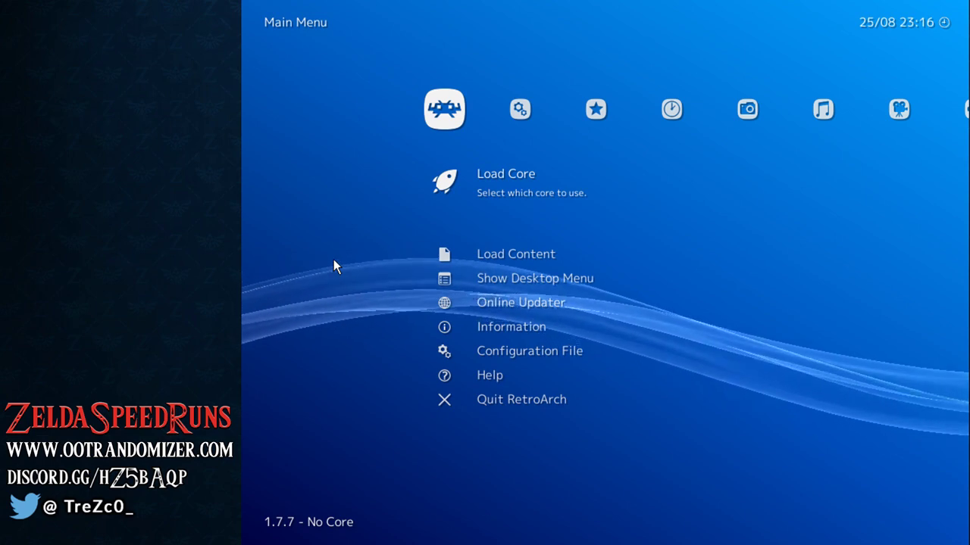
Download the Nintendo 64 (Mupen64Plus-Next) core from RetroArch's online core list
key("Return")
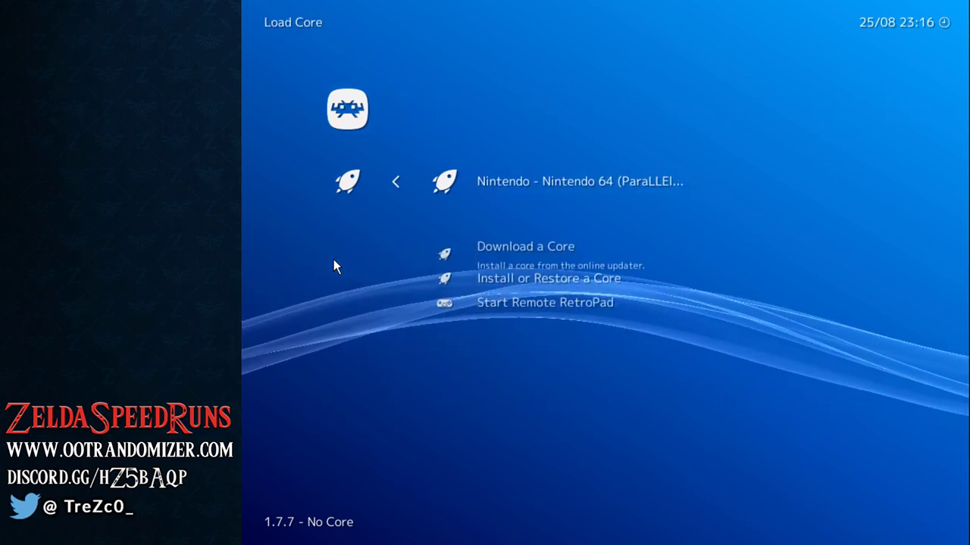
key("Return")
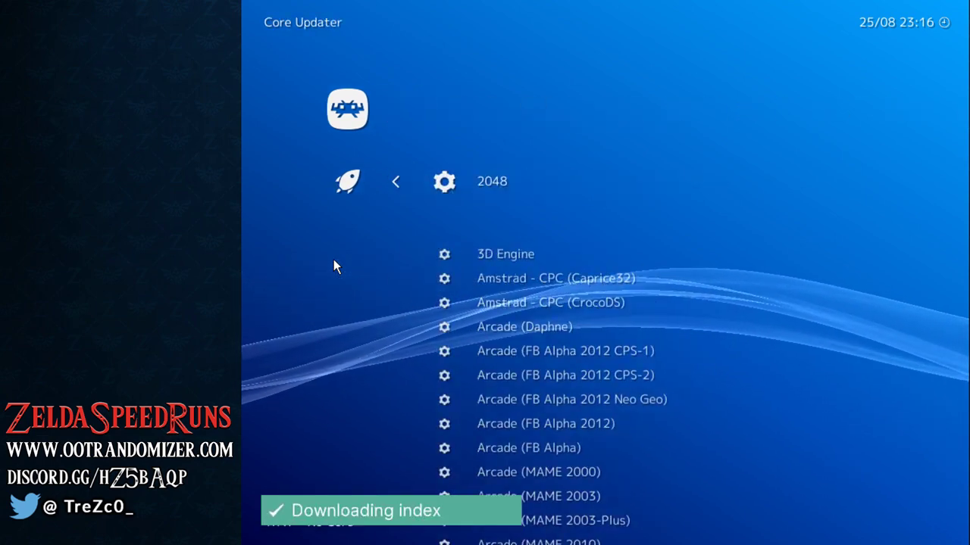
key("Down")
key("Down")
key("Down")
key("Down")
key("Down")
key("Down")
key("Down")
key("Down")
key("Down")
key("Down")
key("Down")
key("Down")
key("Down")
key("Down")
key("Down")
key("Down")
key("Down")
key("Down")
key("Down")
key("Down")
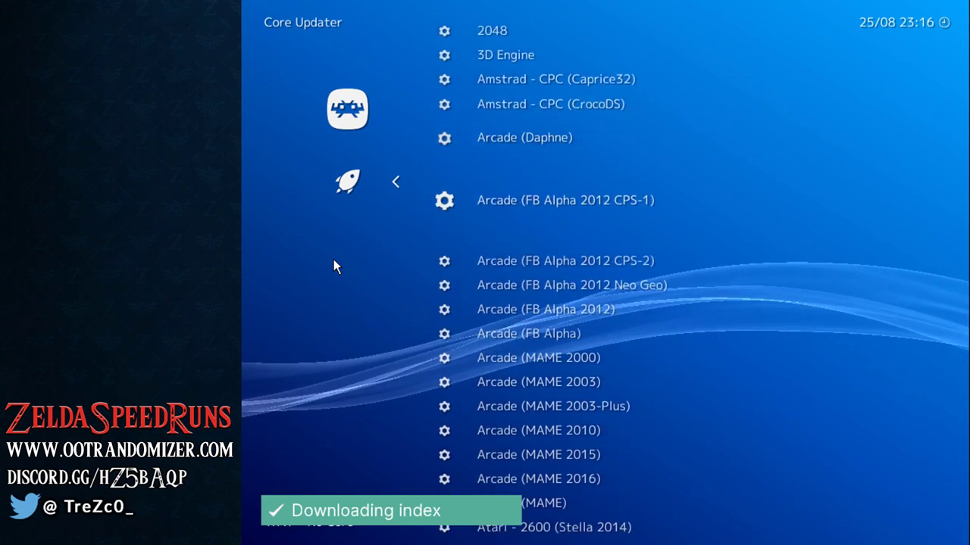
key("Down")
key("Down")
key("Down")
key("Down")
key("Down")
key("Down")
key("Down")
key("Down")
key("Down")
key("Down")
key("Down")
key("Down")
key("Down")
key("Down")
key("Down")
key("Down")
key("Down")
key("Down")
key("Down")
key("Down")
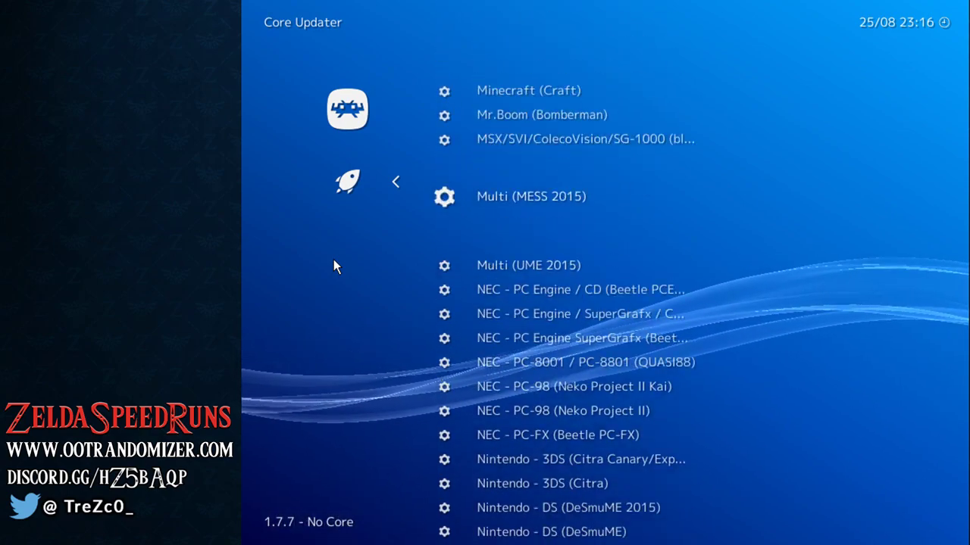
key("Down")
key("Down")
key("Down")
key("Down")
key("Down")
key("Down")
key("Down")
key("Down")
key("Down")
key("Down")
key("Down")
key("Down")
key("Down")
key("Down")
key("Down")
key("Down")
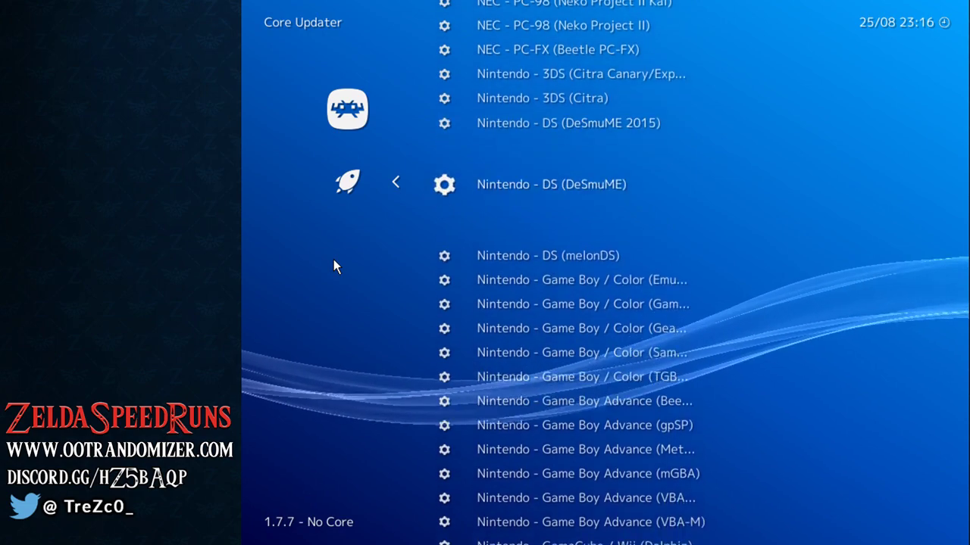
key("Down")
key("Down")
key("Down")
key("Down")
key("Down")
key("Down")
key("Down")
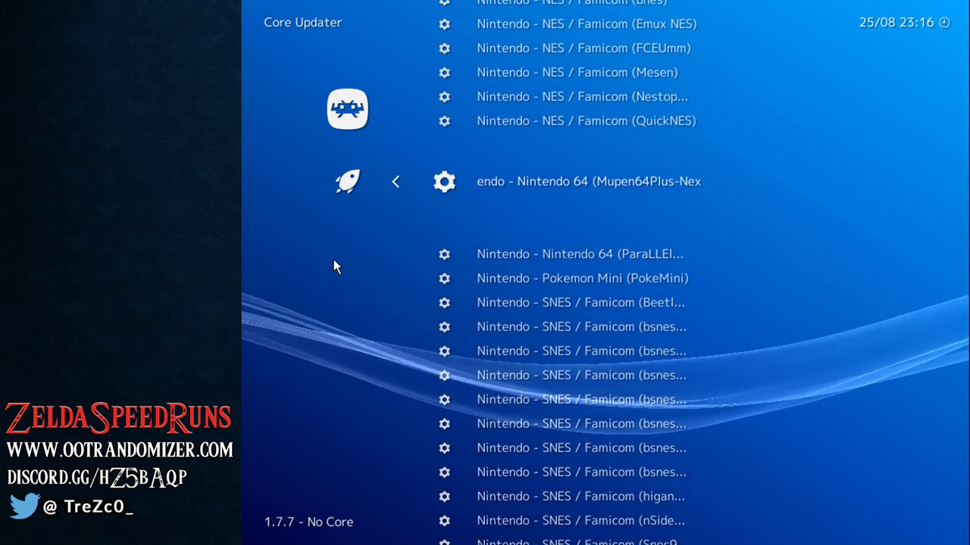
key("Down")
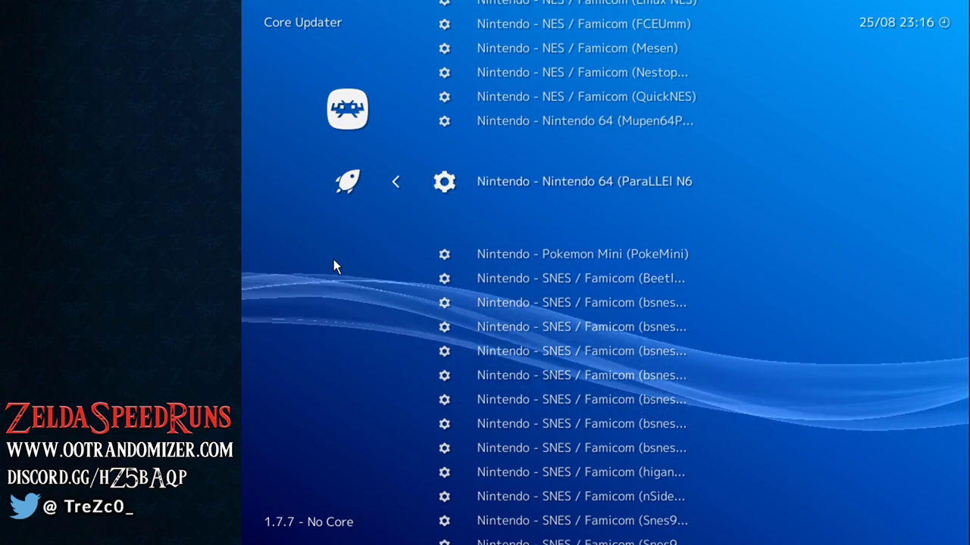
key("Up")
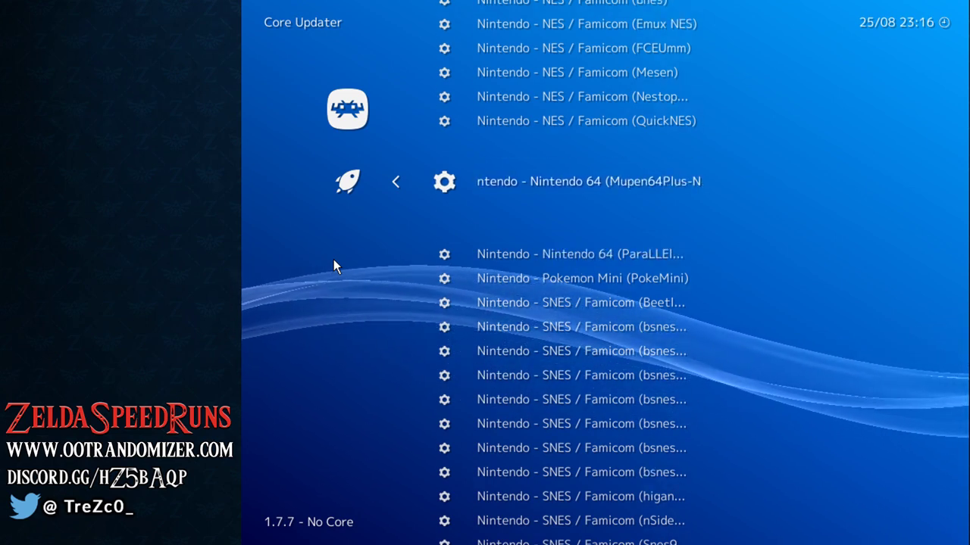
key("Down")
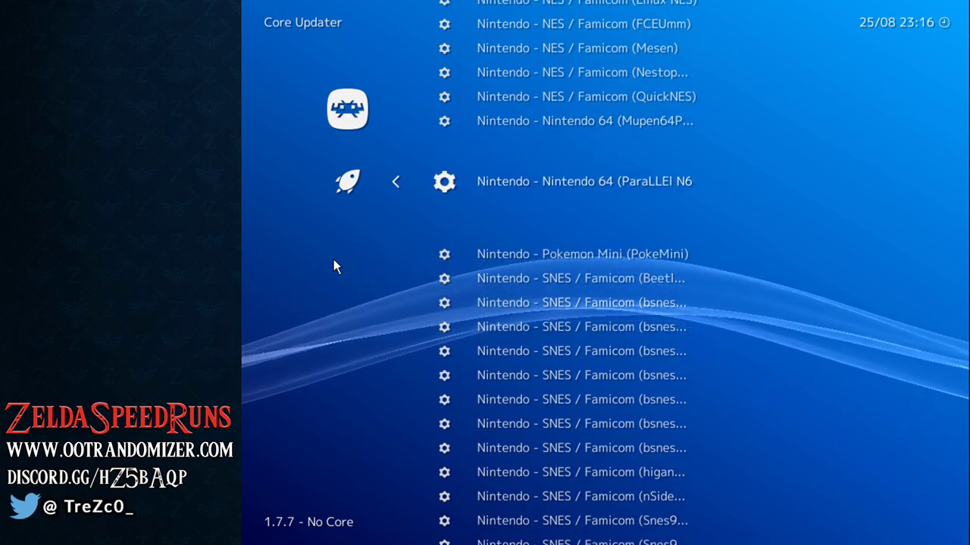
key("Up")
key("Return")
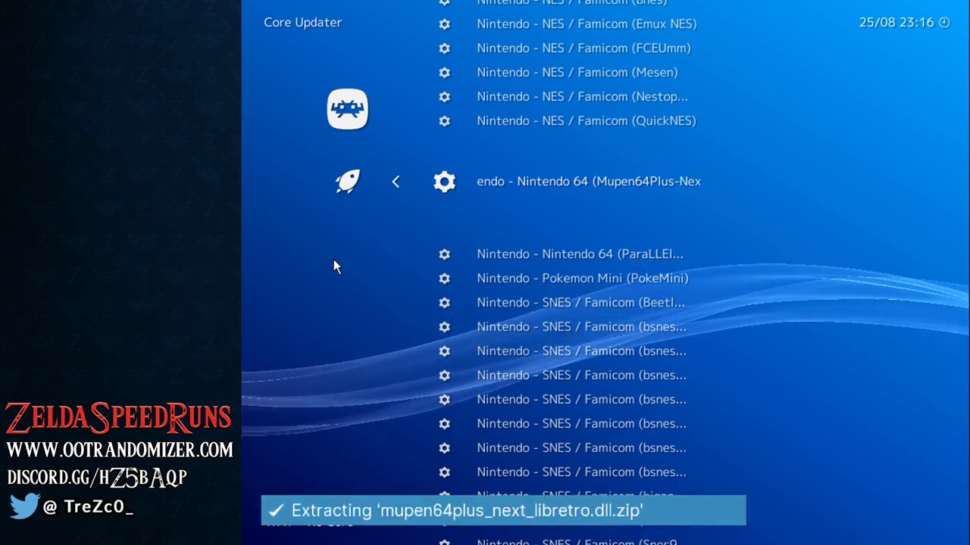
Leave the core list and go to the SaveRAM Autosave Interval option in the Saving settings
key("BackSpace")
key("BackSpace")
key("Right")
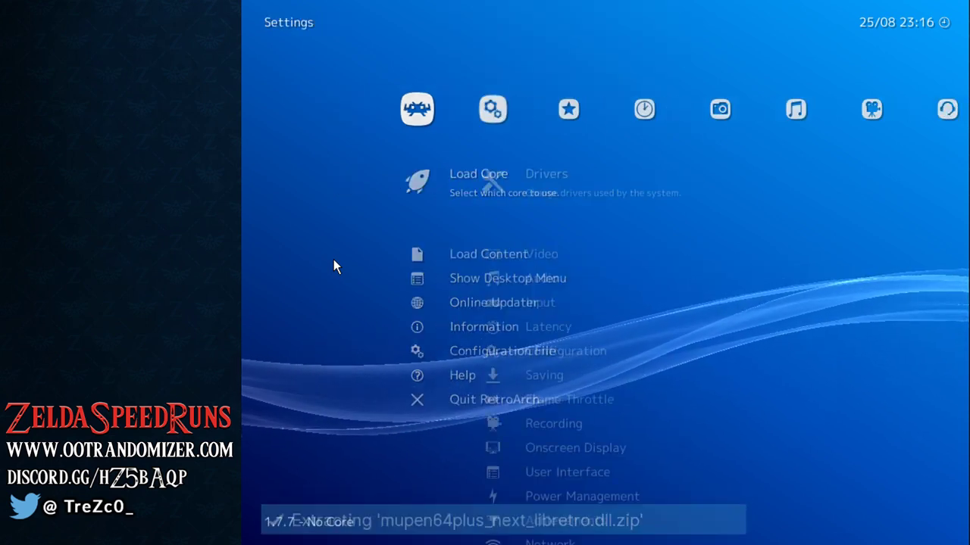
key("Down")
key("Down")
key("Down")
key("Down")
key("Down")
key("Down")
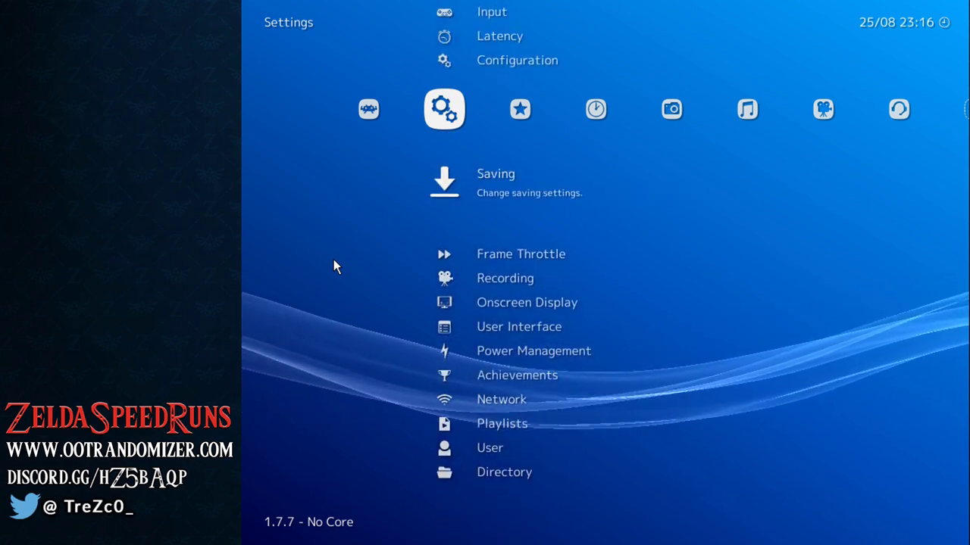
key("Left")
key("Right")
key("Down")
key("Down")
key("Down")
key("Down")
key("Down")
key("Down")
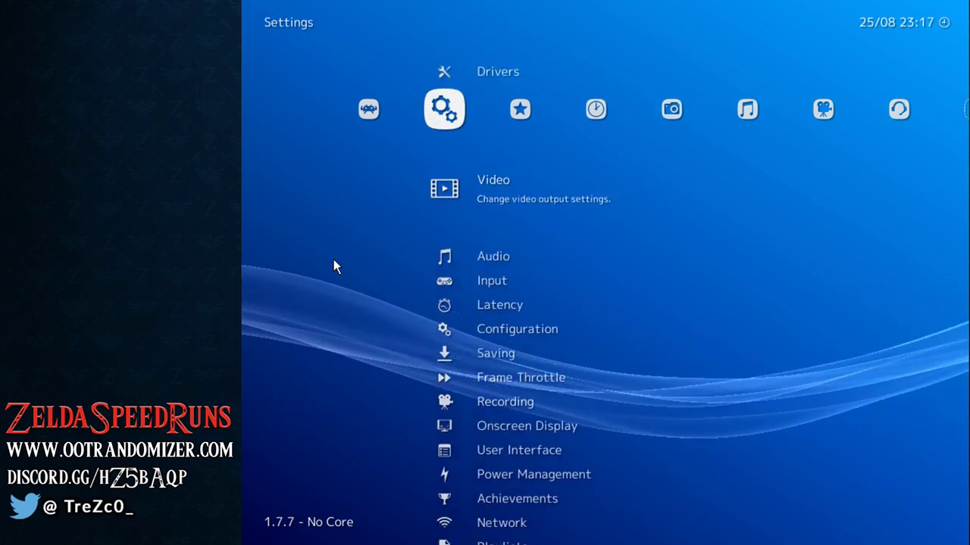
key("Return")
key("Down")
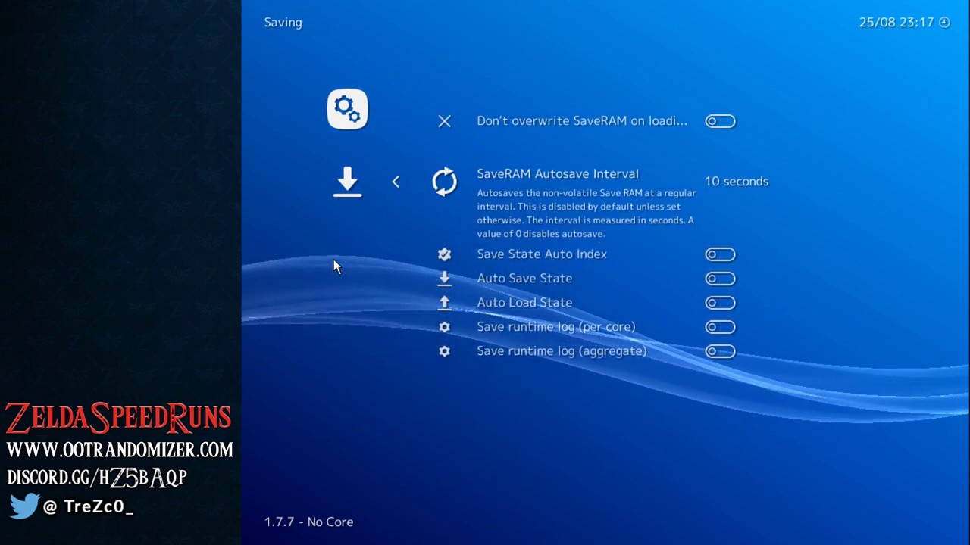
Lower the SaveRAM Autosave Interval until autosaving is disabled
key("Left")
key("Left")
key("Left")
key("Left")
key("Left")
key("Left")
key("Left")
key("Left")
key("Left")
key("Left")
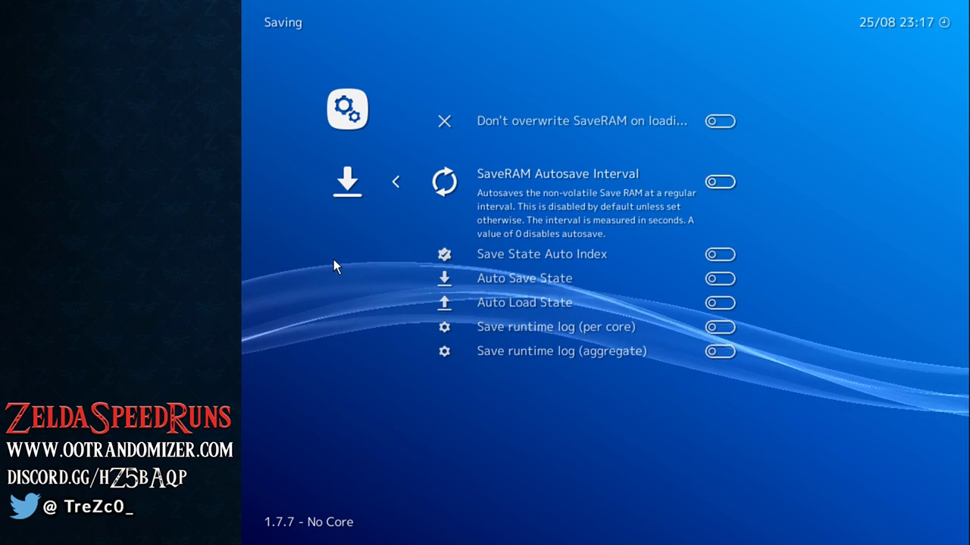
Set the SaveRAM Autosave Interval to 10 seconds
key("Right")
key("Right")
key("Right")
key("Right")
key("Right")
key("Right")
key("Right")
key("Right")
key("Right")
key("Right")
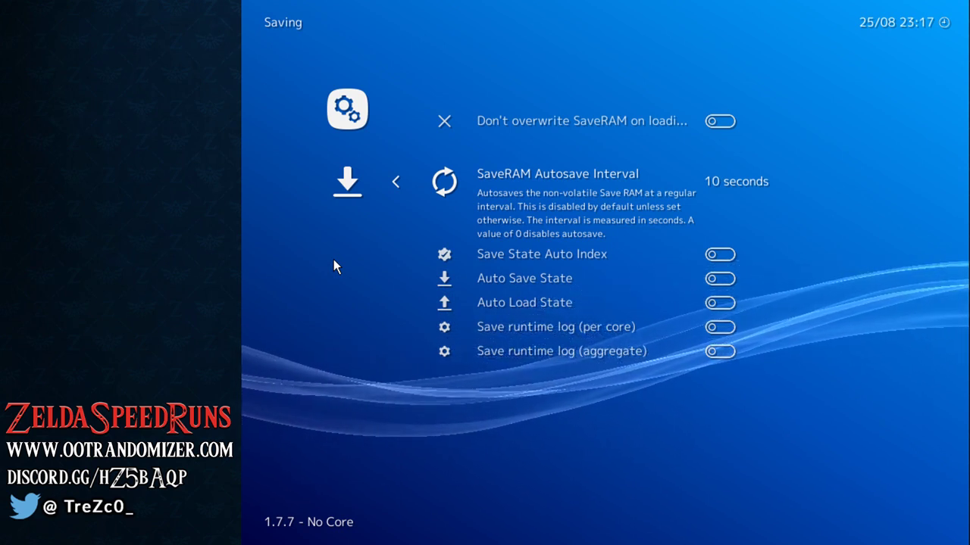
Leave the Saving settings and look briefly at the default folders in the Directory settings
key("BackSpace")
key("Down")
key("Down")
key("Down")
key("Down")
key("Down")
key("Down")
key("Down")
key("Down")
key("Down")
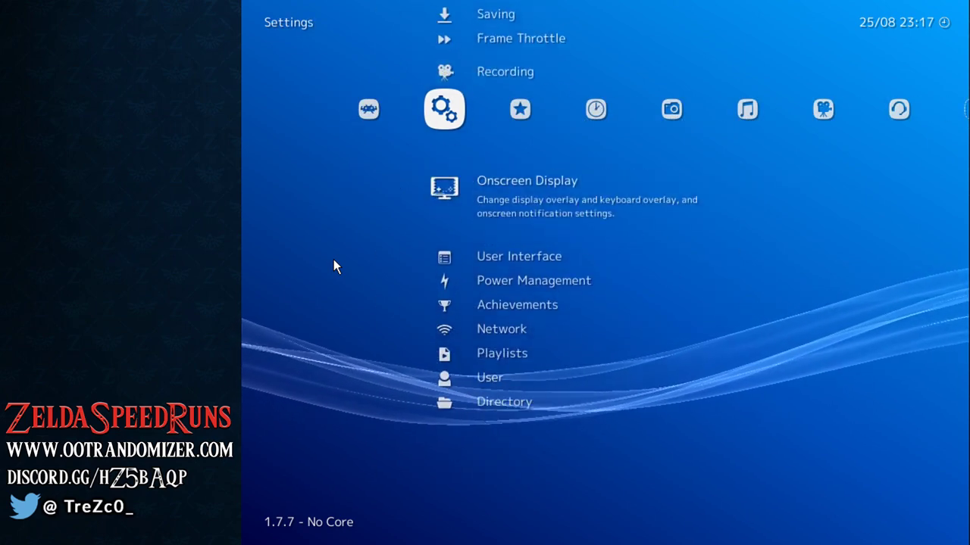
key("Return")
key("BackSpace")
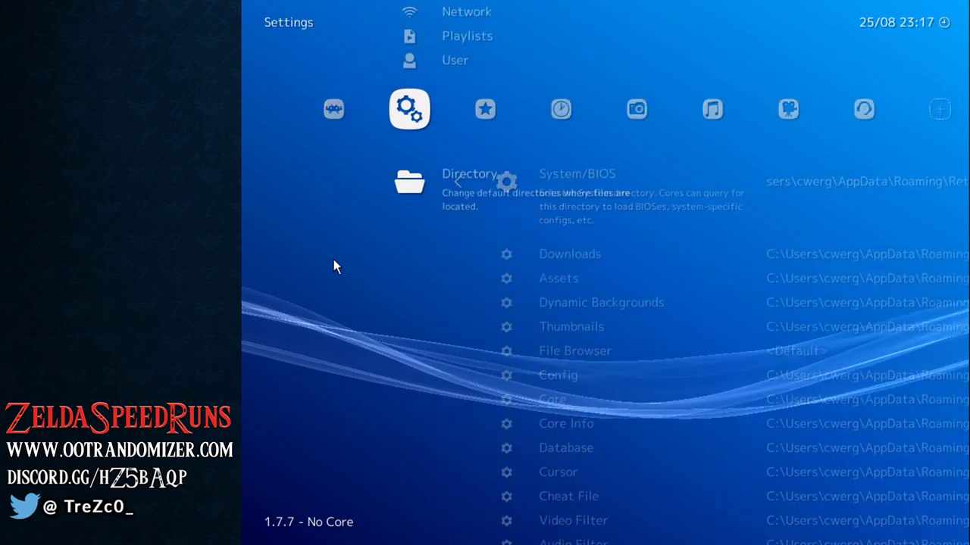
Look through the Input settings down to the hotkey and user binds, and return to the main menu
key("Up")
key("Up")
key("Up")
key("Up")
key("Up")
key("Up")
key("Up")
key("Up")
key("Up")
key("Up")
key("Up")
key("Up")
key("Up")
key("Up")
key("Up")
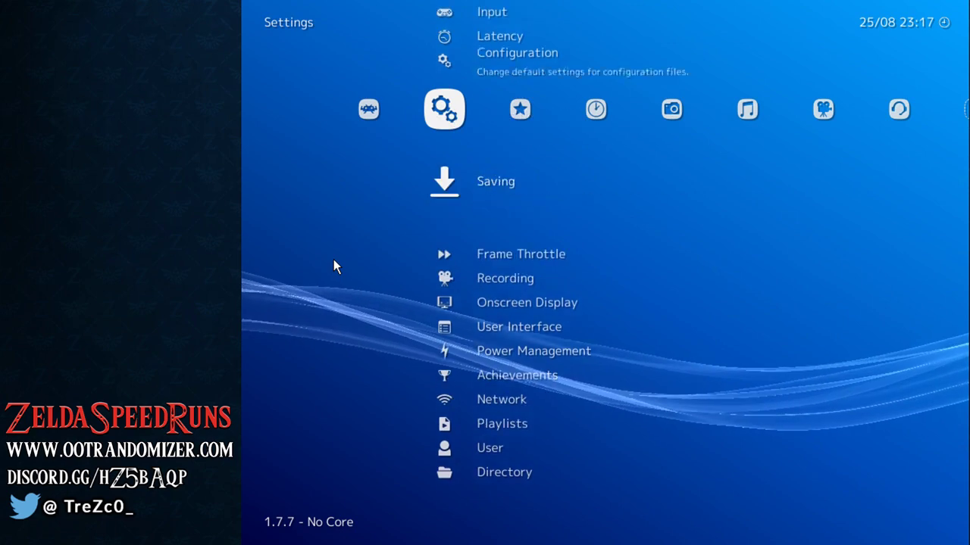
key("Down")
key("Down")
key("Return")
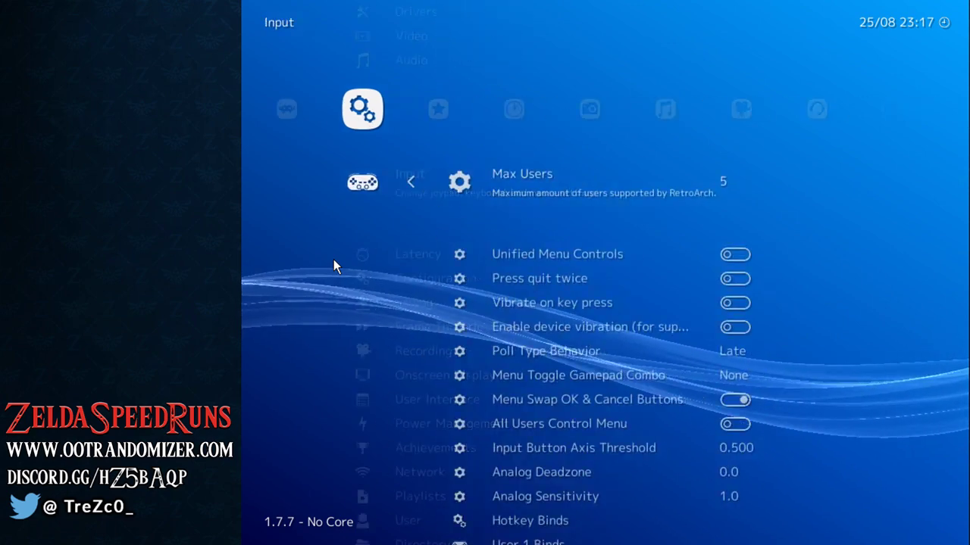
key("Down")
key("Down")
key("Down")
key("Down")
key("Down")
key("Down")
key("Down")
key("Down")
key("Down")
key("Down")
key("Down")
key("Down")
key("Down")
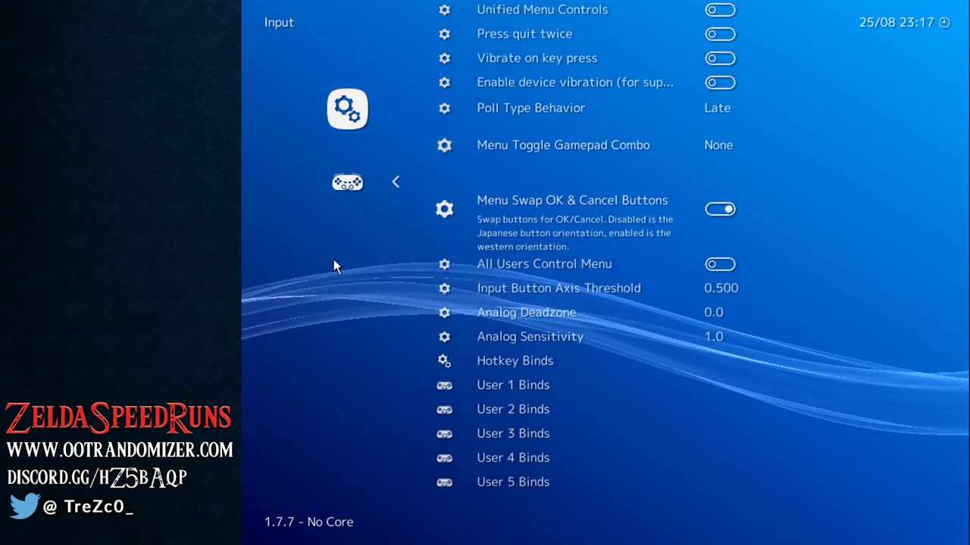
key("Return")
key("BackSpace")
key("BackSpace")
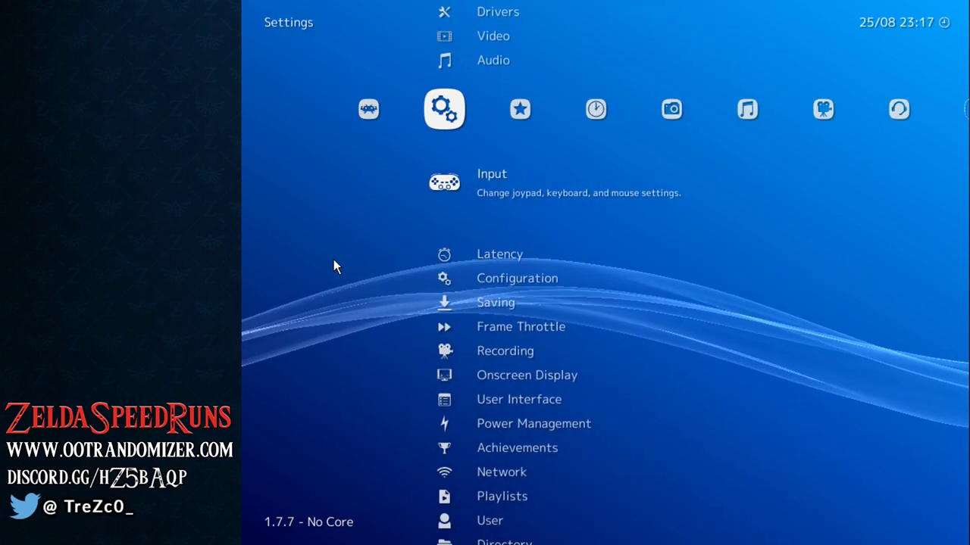
key("Left")
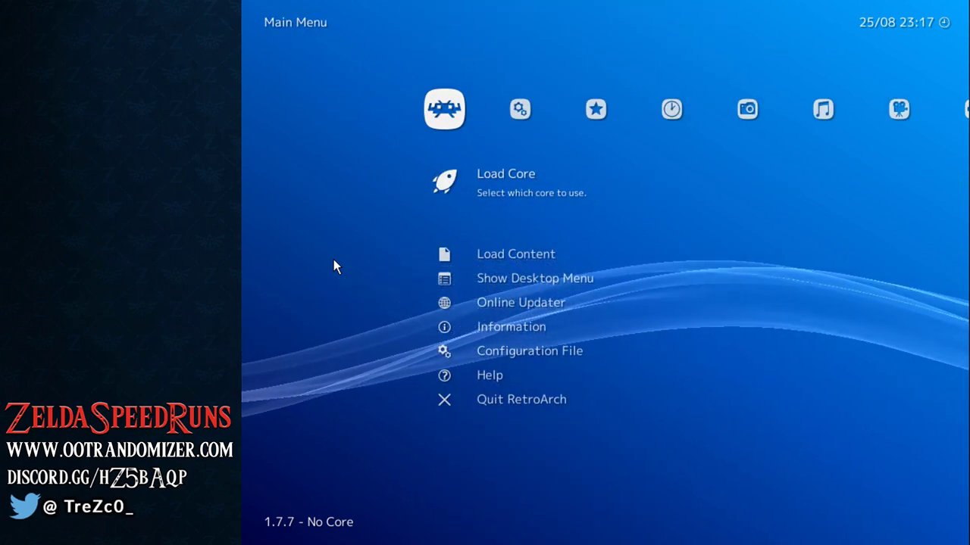
Start loading content and browse to the tutorial folder on drive C:
key("Down")
key("Return")
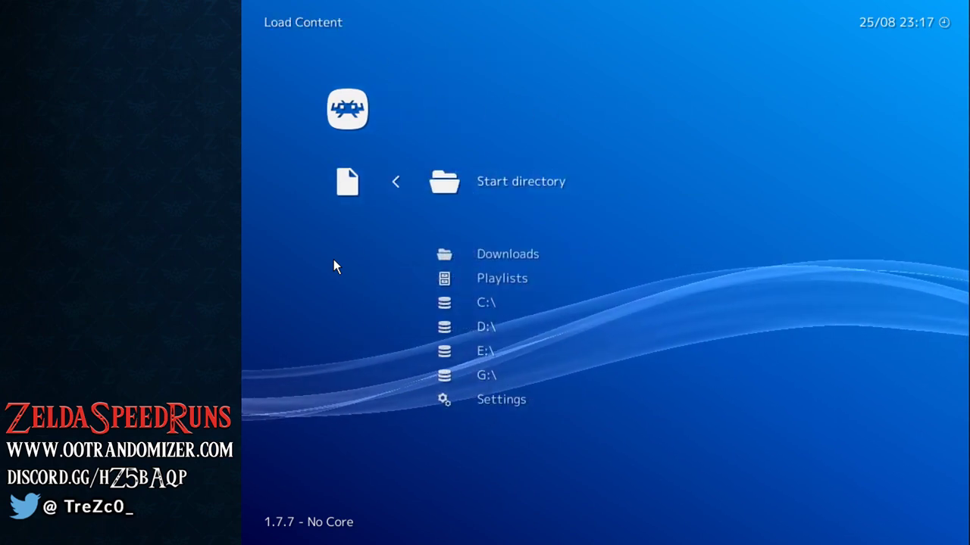
key("Down")
key("Down")
key("Down")
key("Return")
key("Down")
key("Down")
key("Down")
key("Down")
key("Down")
key("Down")
key("Down")
key("Down")
key("Down")
key("Down")
key("Down")
key("Down")
key("Down")
key("Down")
key("Down")
key("Down")
key("Down")
key("Down")
key("Down")
key("Down")
key("Down")
key("Down")
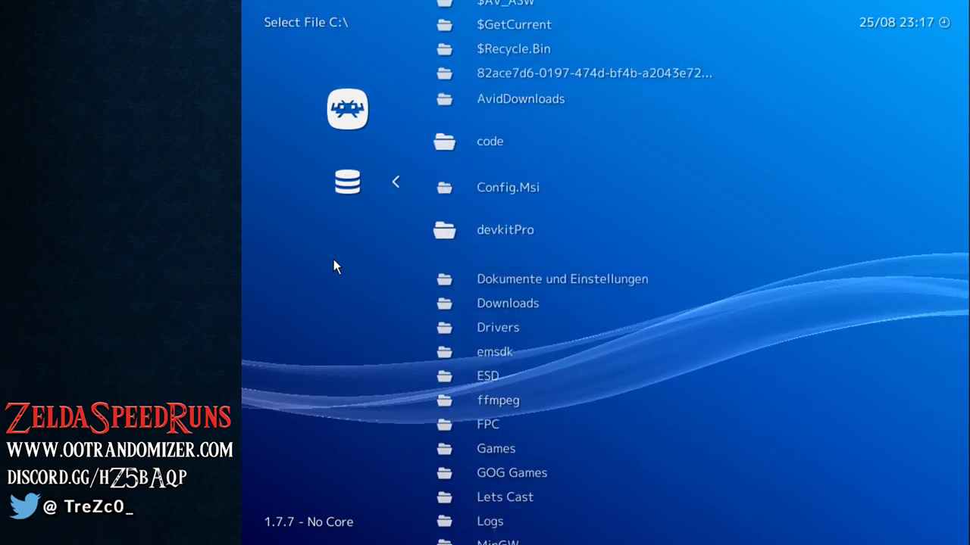
key("Down")
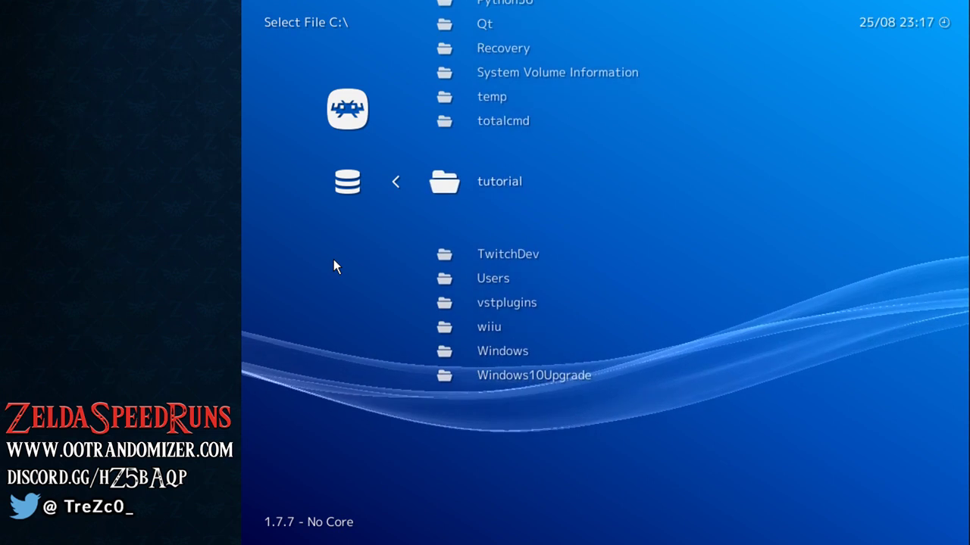
key("Return")
Choose OoTR_220491_0WTRUCETQF.z64 and compare the suggested Nintendo 64 cores Mupen64Plus-Next and ParaLLEl
key("Down")
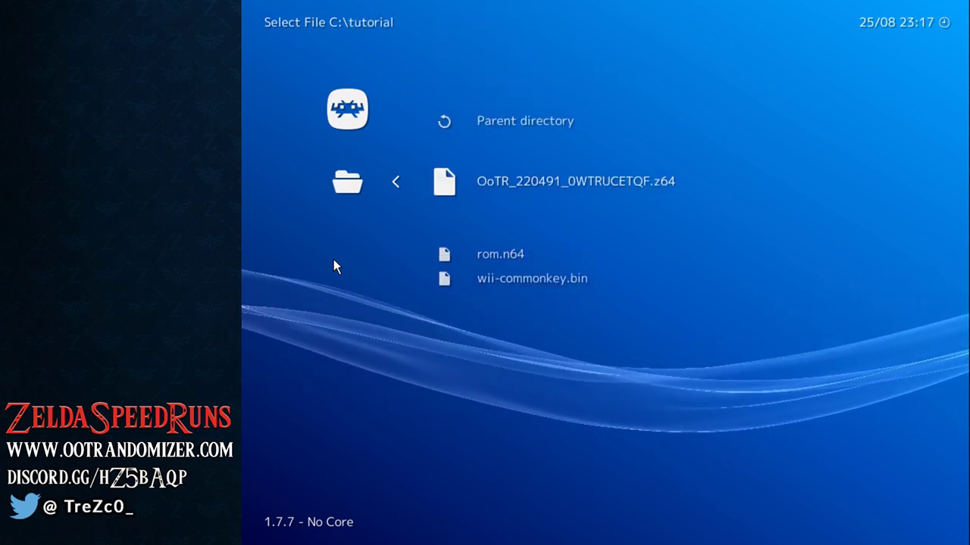
key("Return")
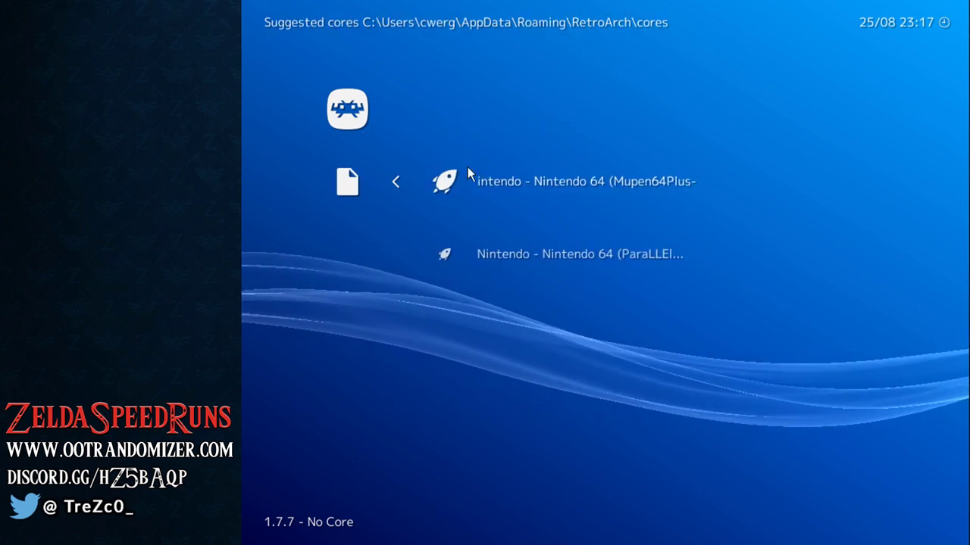
key("Down")
key("Up")
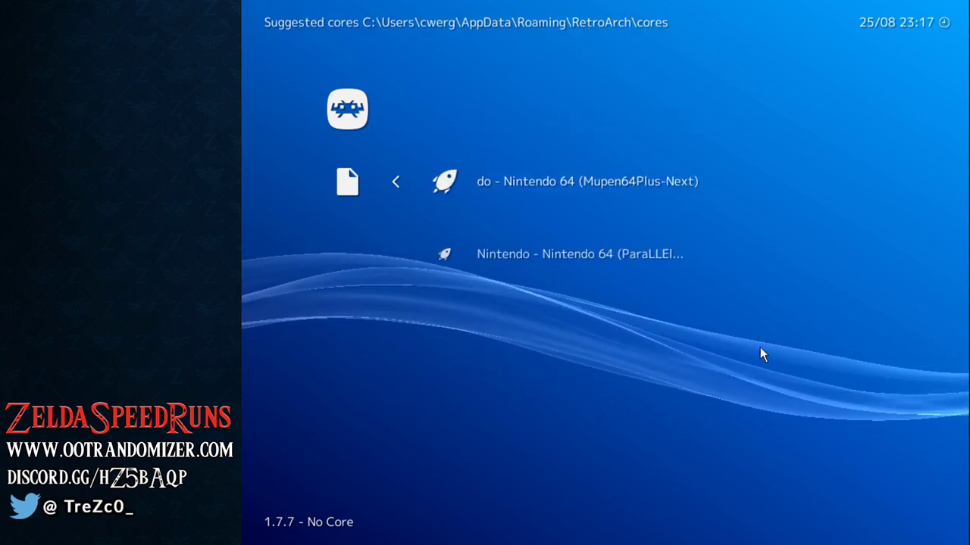
key("Down")
key("Up")
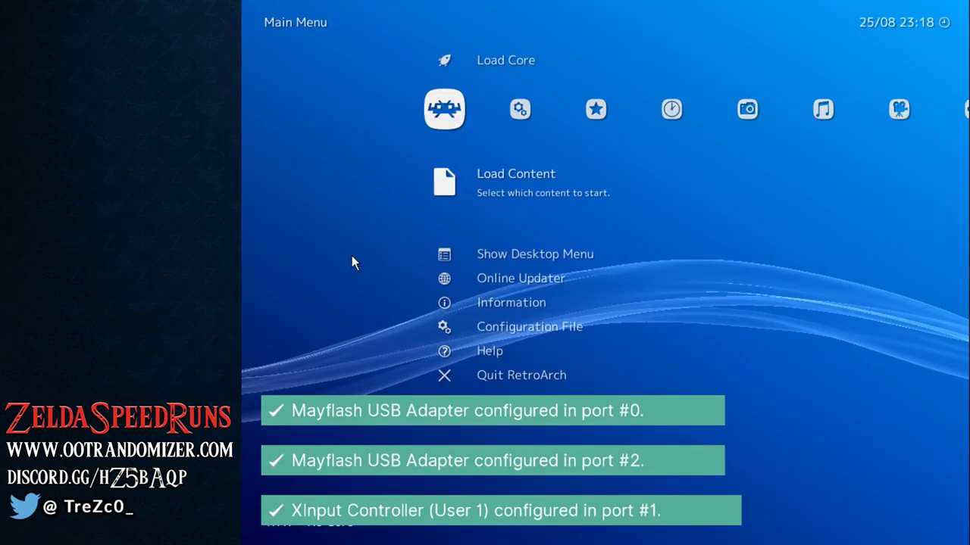
Browse the content loader from drive C: into the tutorial folder again
left_click(364, 241)
key("Down")
key("Down")
key("Down")
key("Return")
key("Down")
key("Down")
key("Down")
key("Down")
key("Down")
key("Down")
key("Down")
key("Down")
key("Down")
key("Down")
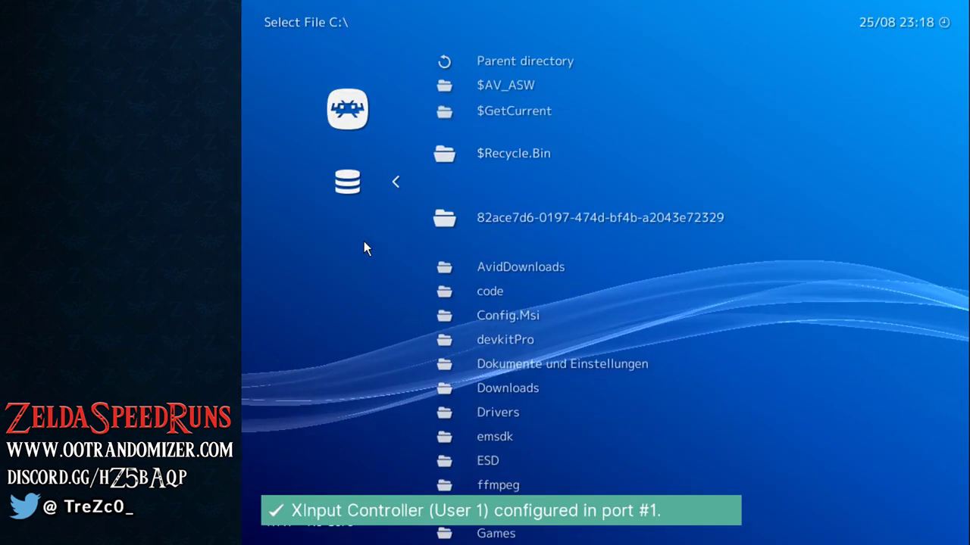
key("Down")
key("Down")
key("Down")
key("Down")
key("Down")
key("Down")
key("Down")
key("Down")
key("Down")
key("Down")
key("Down")
key("Down")
key("Down")
key("Down")
key("Down")
key("Down")
key("Down")
key("Down")
key("Down")
key("Down")
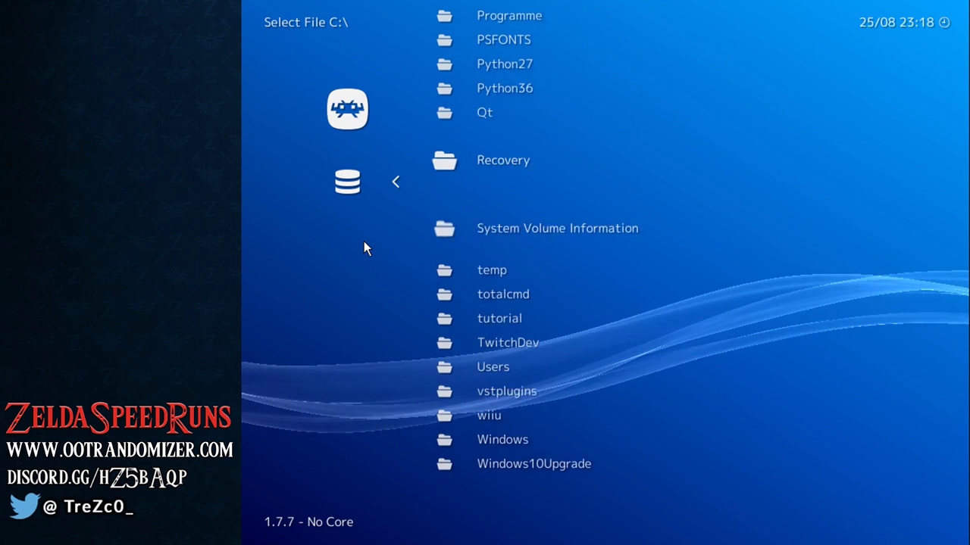
key("Down")
key("Return")
Load the patched ROM OoTR_220491_0WTRUCETQF.z64 with the Nintendo 64 ParaLLEl core
key("Down")
key("Return")
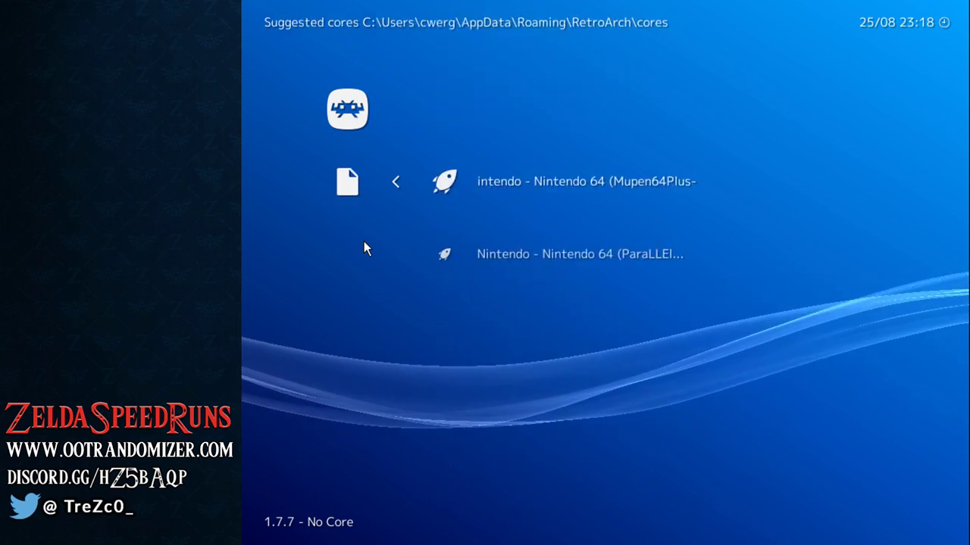
key("Down")
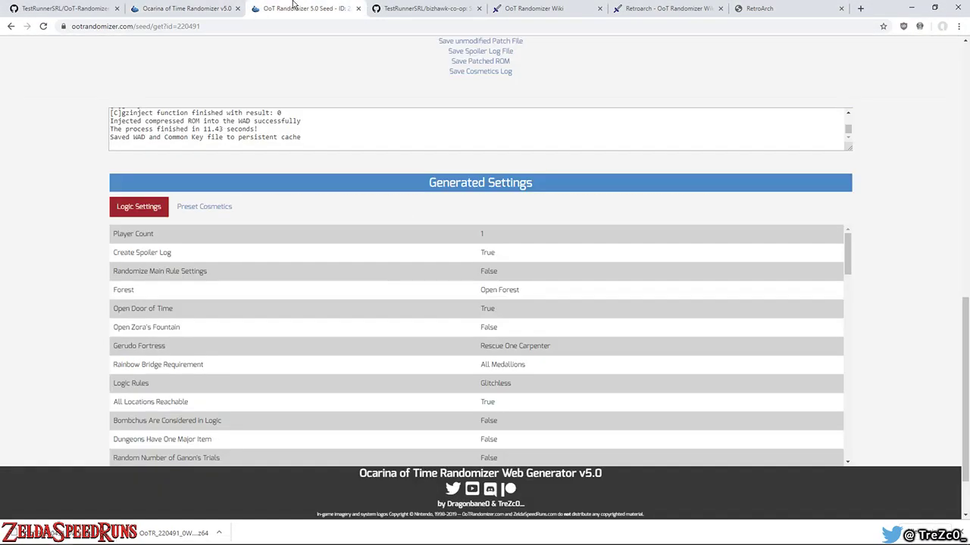
Compare the five hash icons on the seed page with the icons on the game's file select screen
scroll(659, 80, "up", 3)
scroll(662, 78, "up", 5)
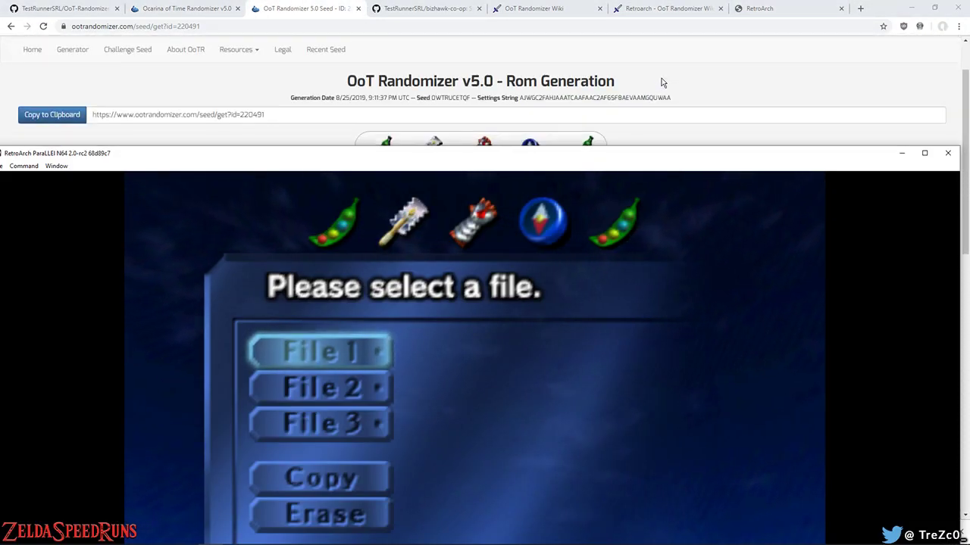
scroll(644, 95, "down", 1)
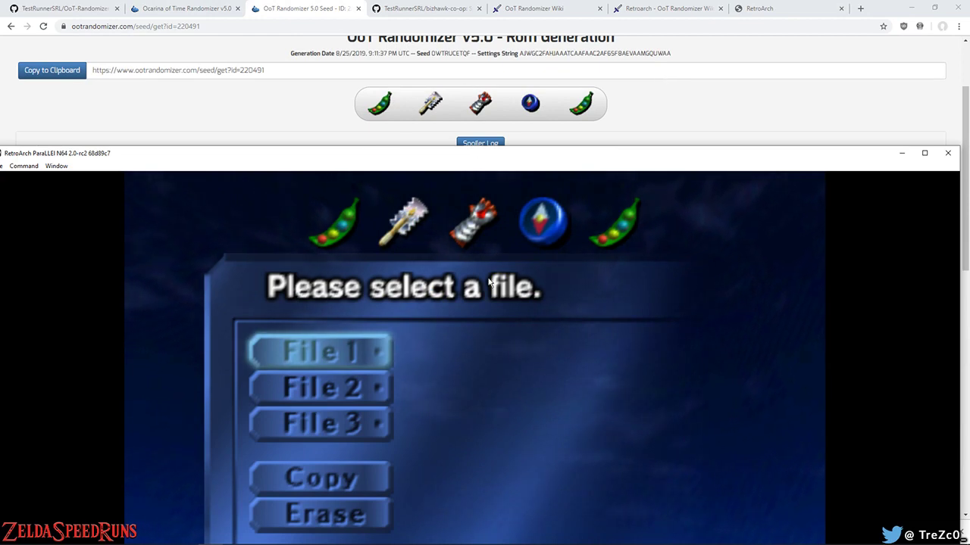
Maximize the game window, begin a new File 1 by entering the letter A as its name, and close the emulator
double_click(604, 153)
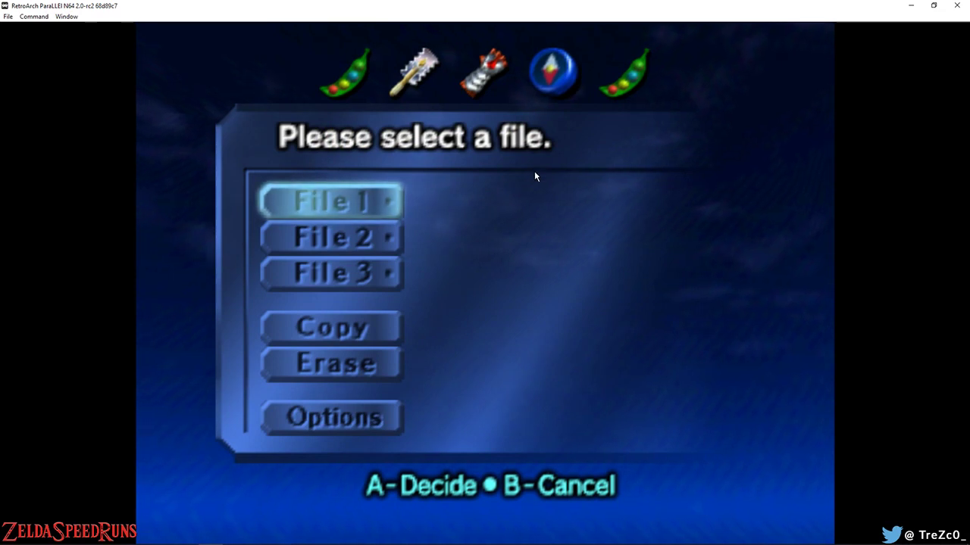
key("x")
key("x")
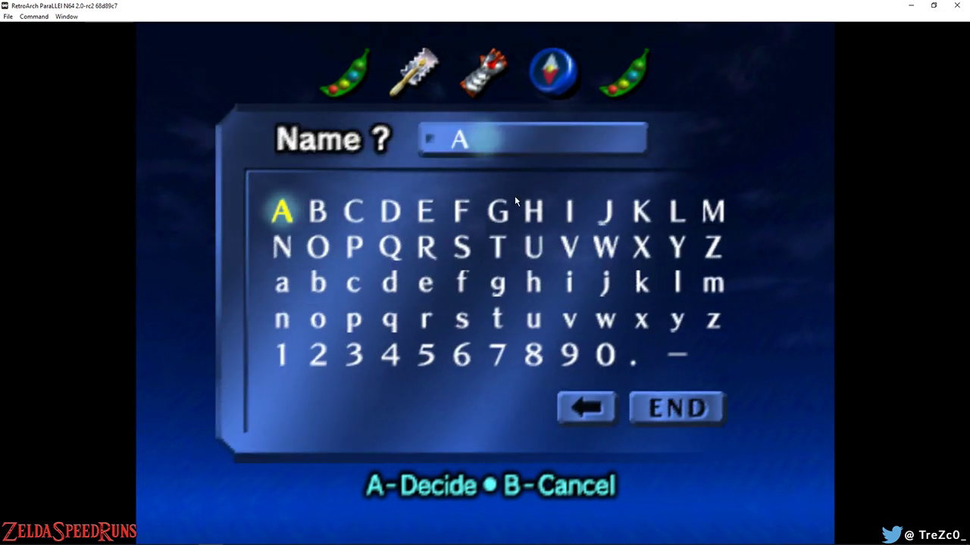
left_click(959, 7)
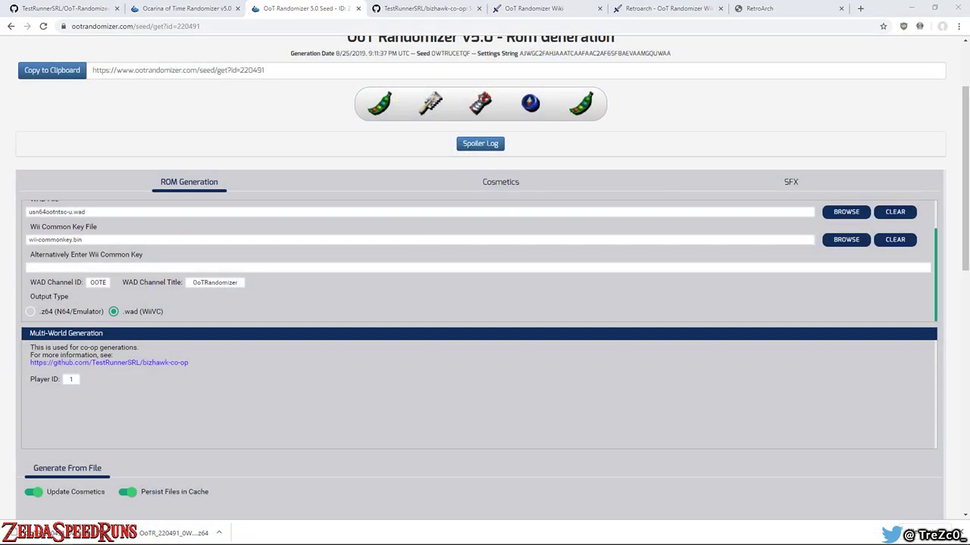
Return to the randomizer's generator page and open the bizhawk-co-op GitHub page linked under Multi-World Generation
left_click(189, 8)
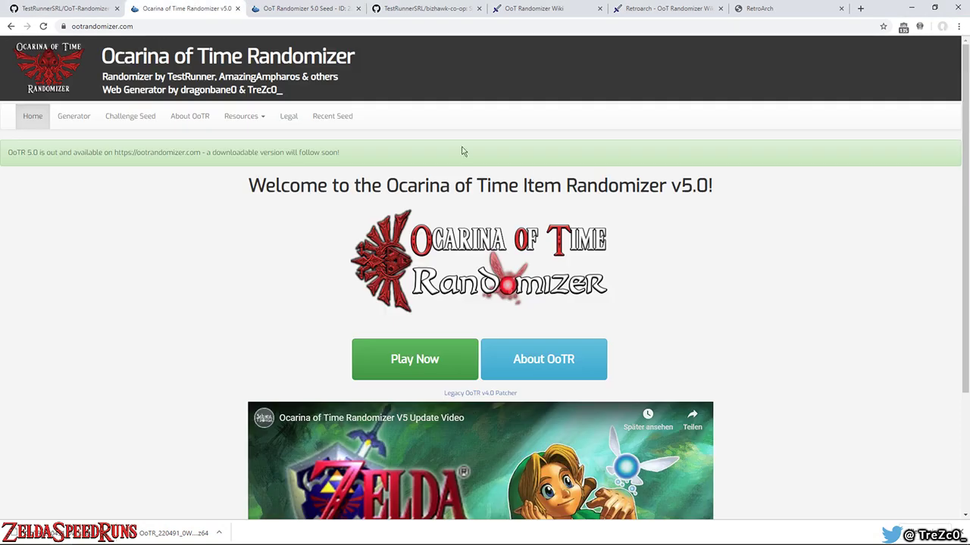
left_click(303, 8)
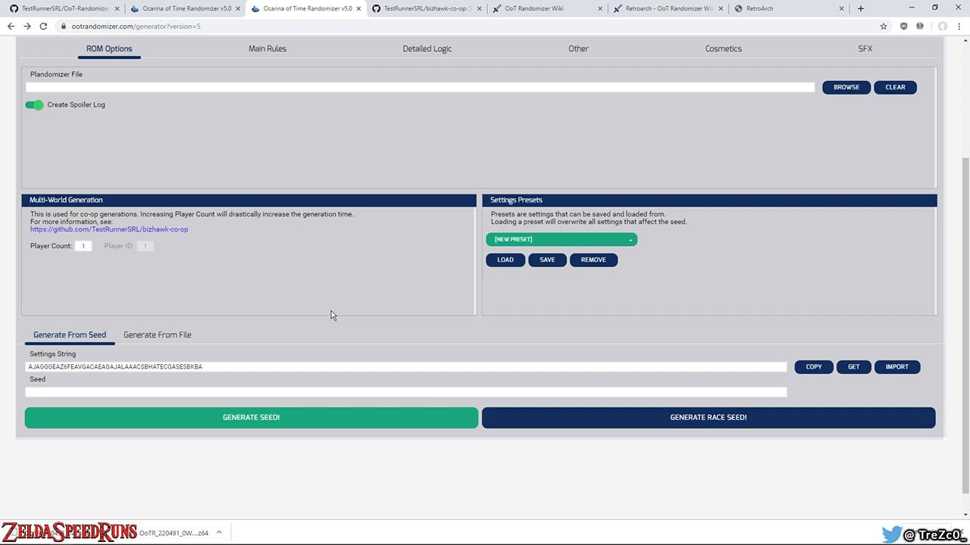
left_click(146, 234)
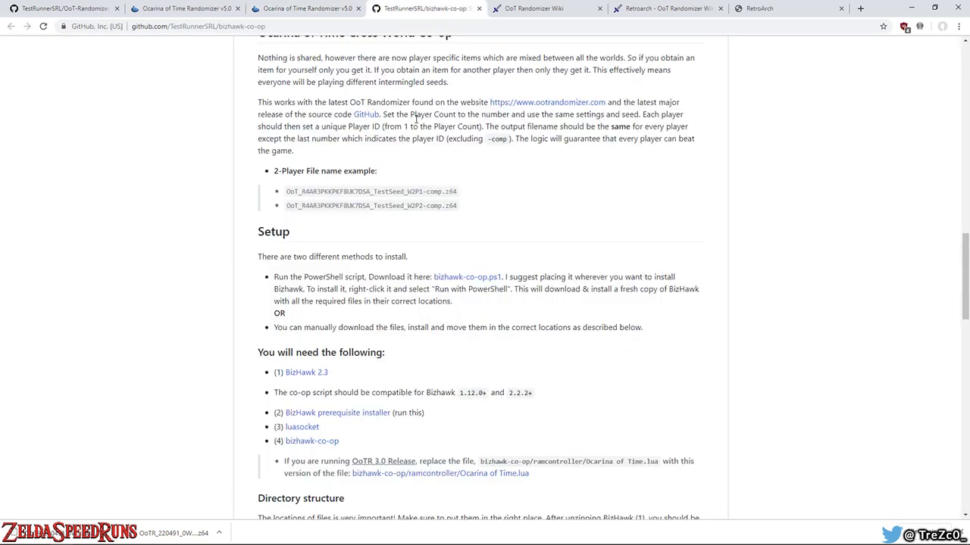
Read the bizhawk-co-op README from its start to the Ocarina of Time Cross World Co-op section
scroll(240, 156, "up", 4)
scroll(240, 156, "up", 15)
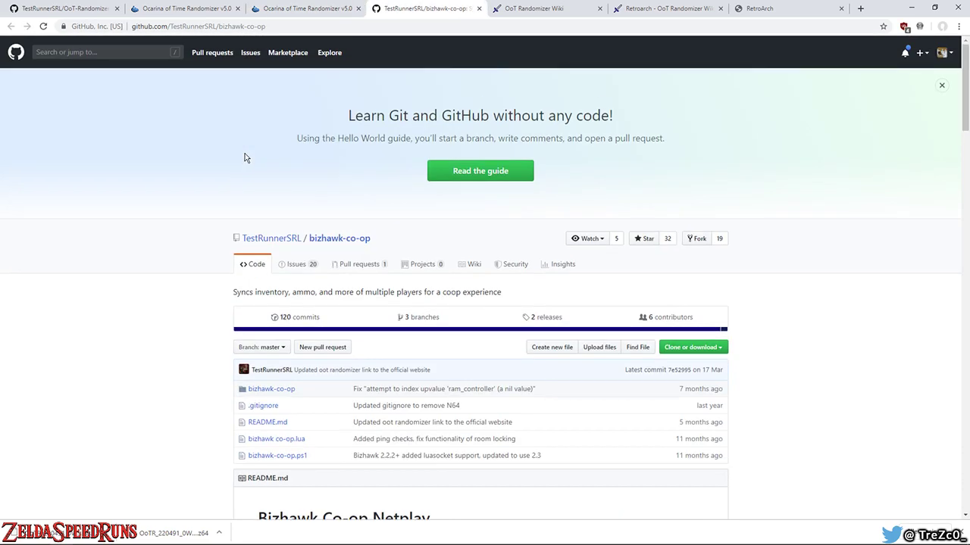
scroll(132, 181, "down", 6)
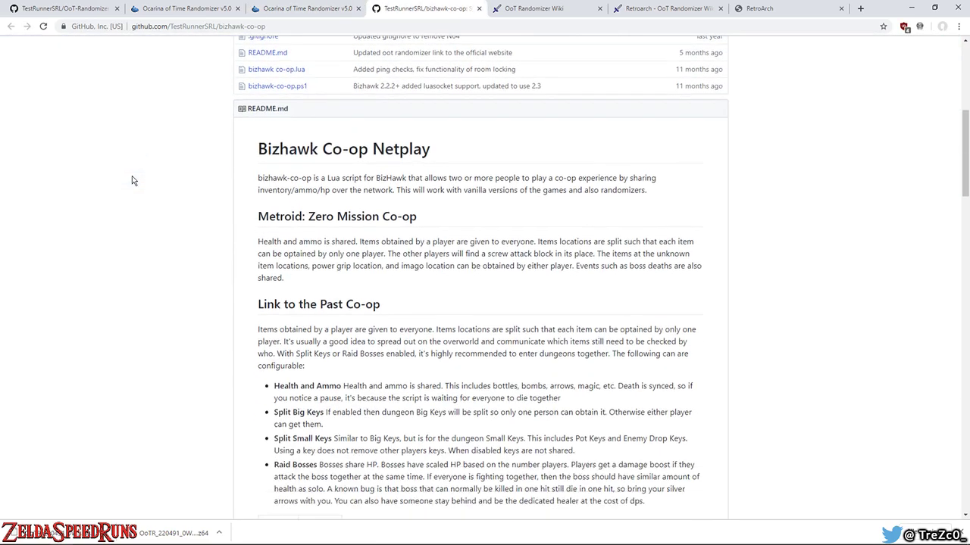
scroll(298, 210, "down", 5)
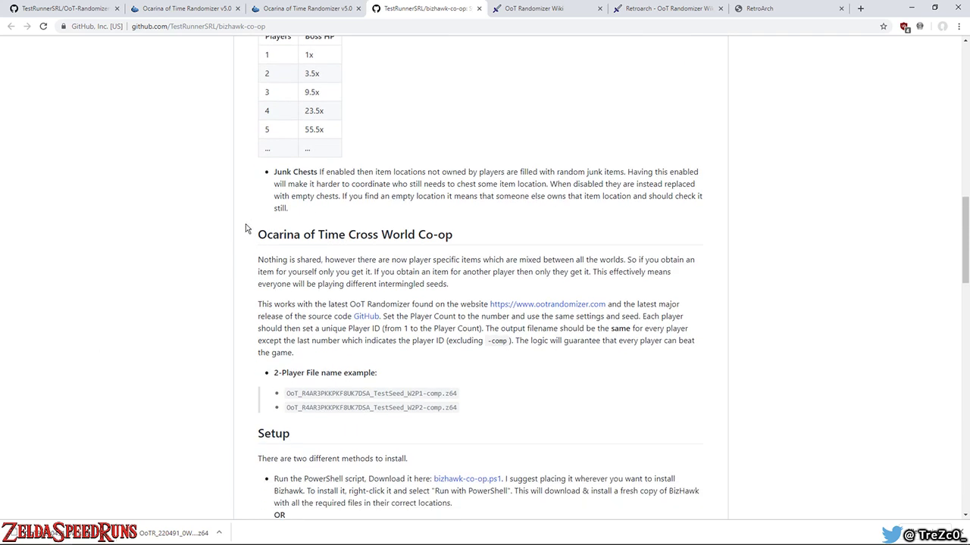
left_click_drag(248, 228, 615, 410)
left_click(615, 410)
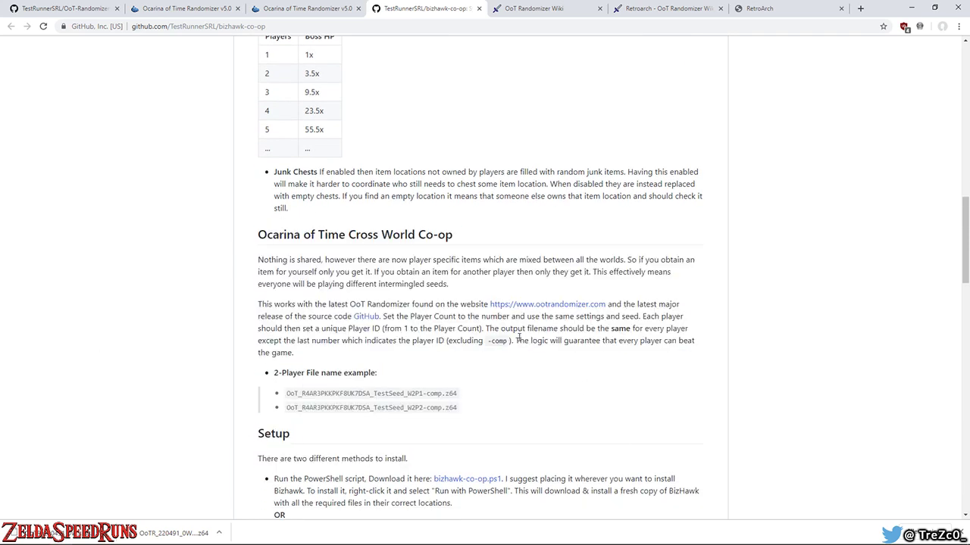
Go back to the generator page, set the multi-world Player Count to 2 and generate the seed
left_click(310, 9)
left_click(84, 247)
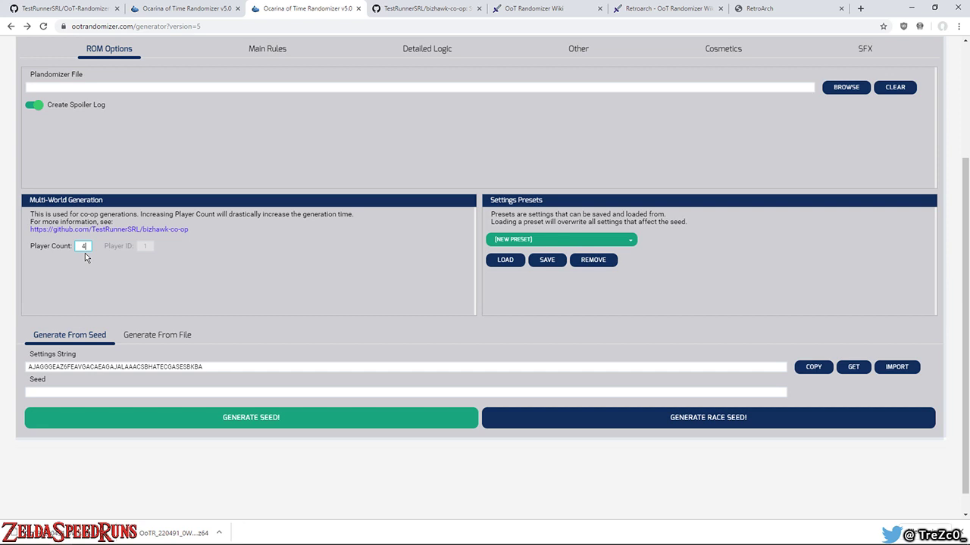
left_click_drag(88, 246, 68, 246)
type("2")
left_click(266, 416)
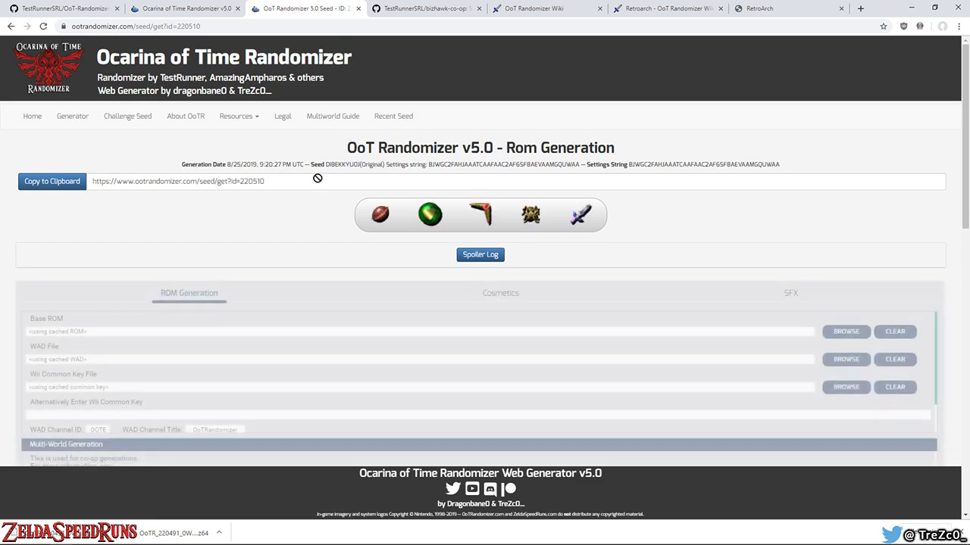
Expand the new seed's Spoiler Log section briefly and collapse it again
scroll(316, 175, "down", 1)
left_click(485, 206)
left_click(480, 204)
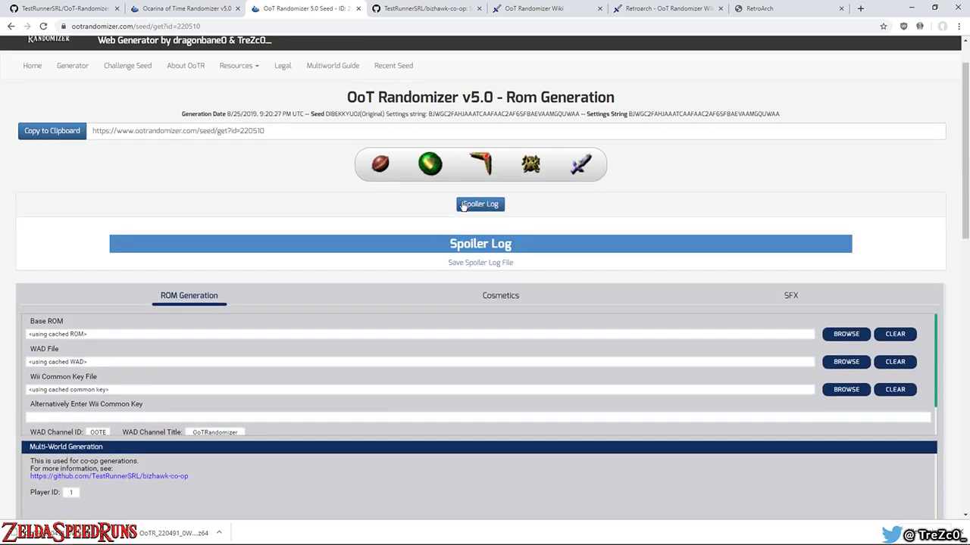
Review the seed's link and ROM generation options, and open the multi-world Player ID for editing
scroll(320, 160, "down", 2)
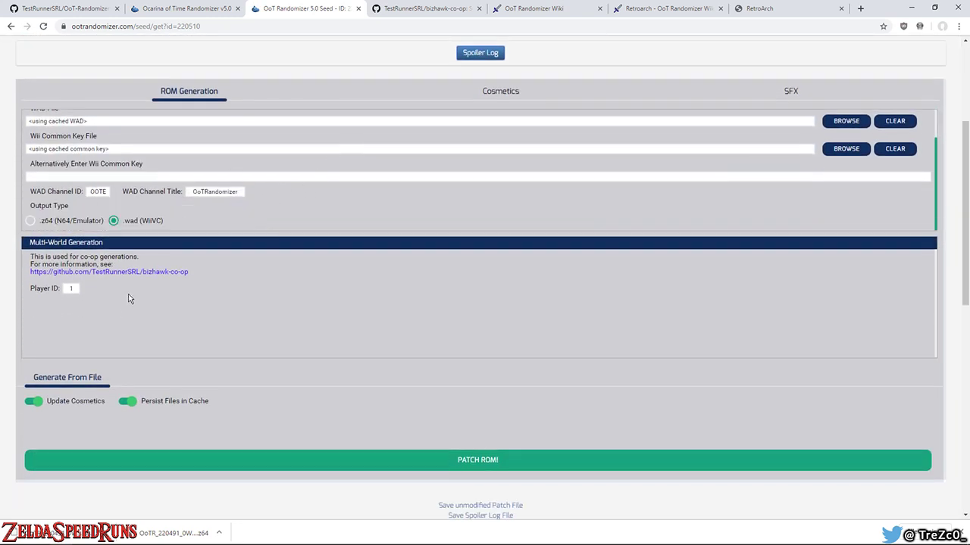
scroll(234, 143, "up", 4)
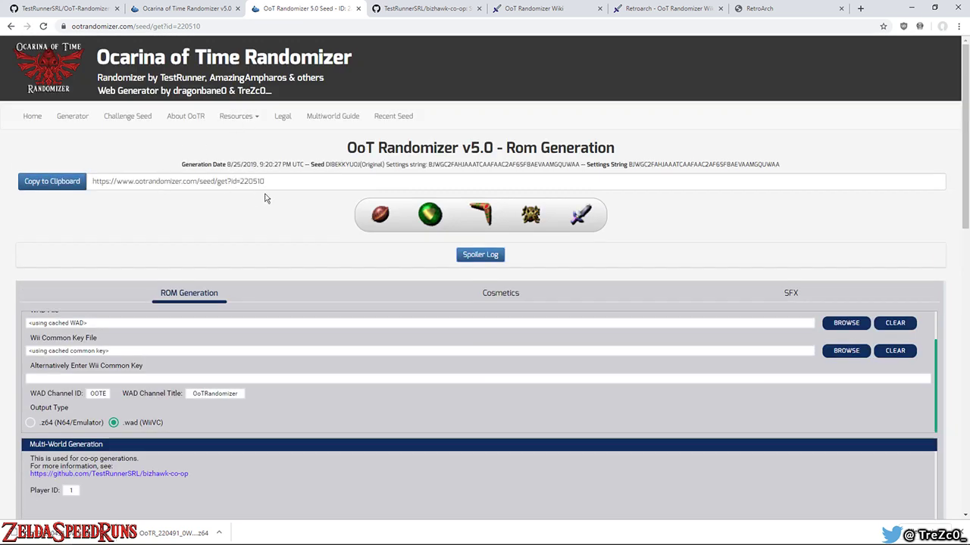
scroll(164, 230, "down", 3)
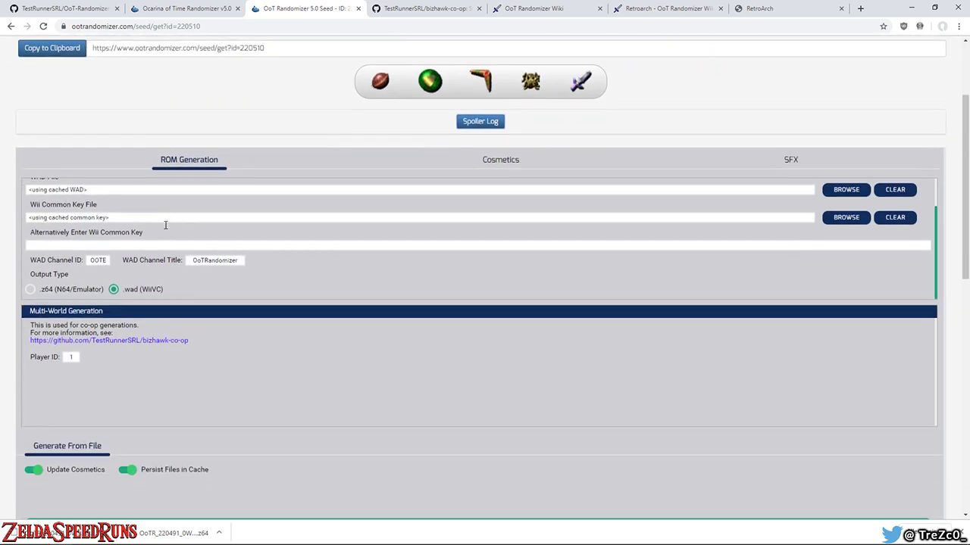
left_click(81, 339)
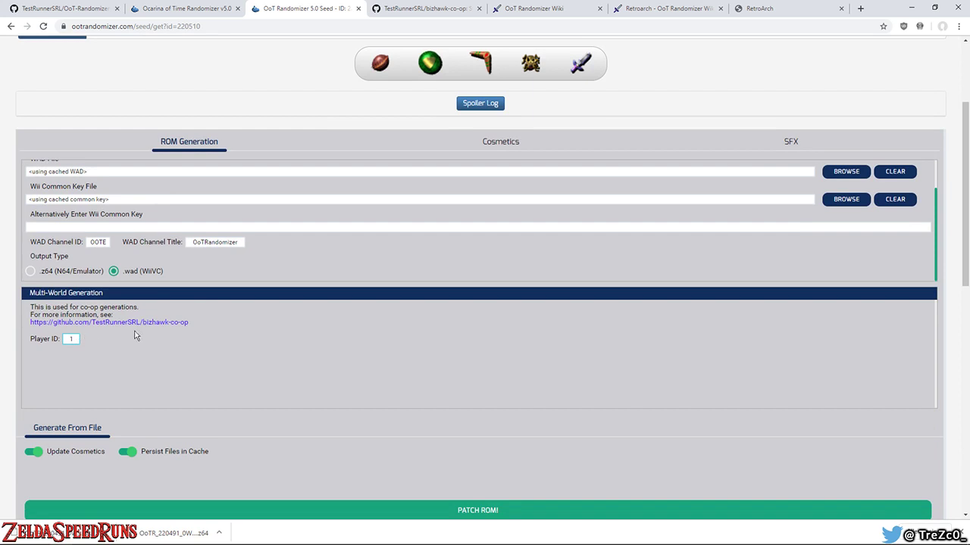